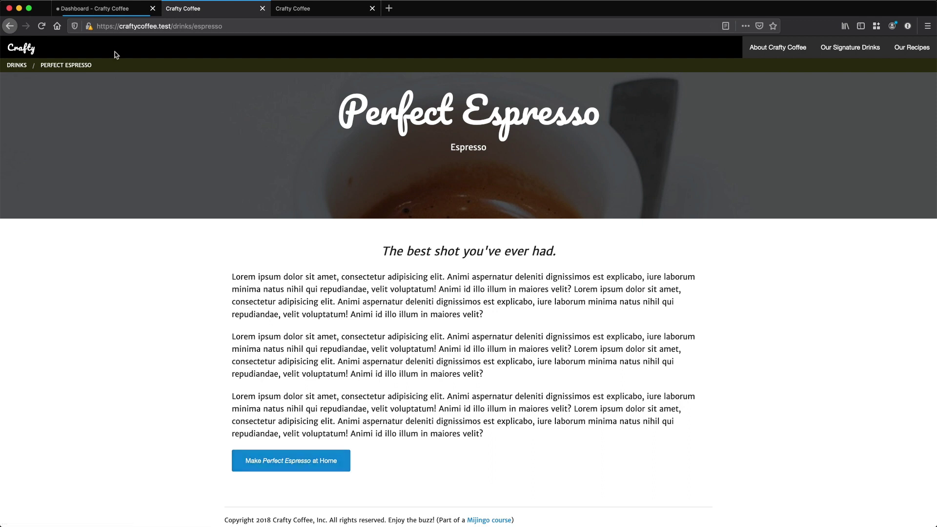
Start a new field in the Drinks group named Drink Recipe, with handle drinkRecipe.
left_click(115, 15)
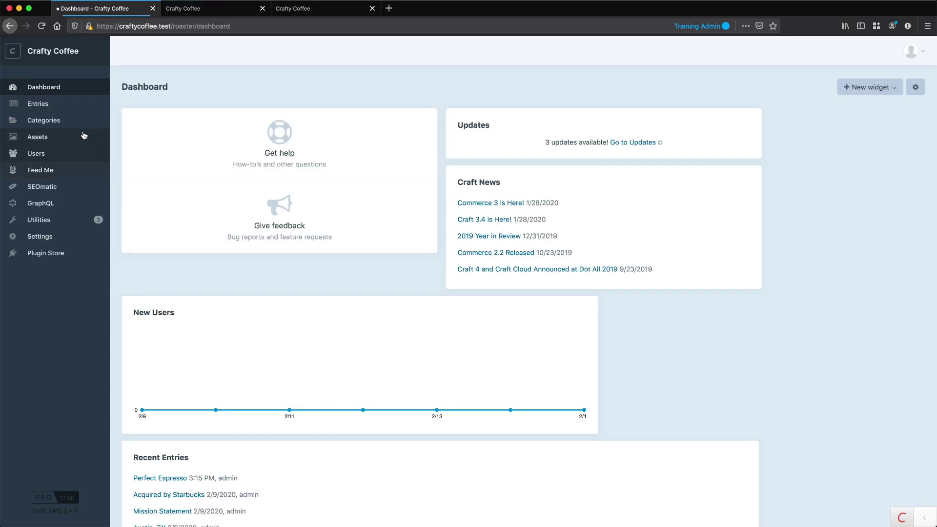
left_click(49, 239)
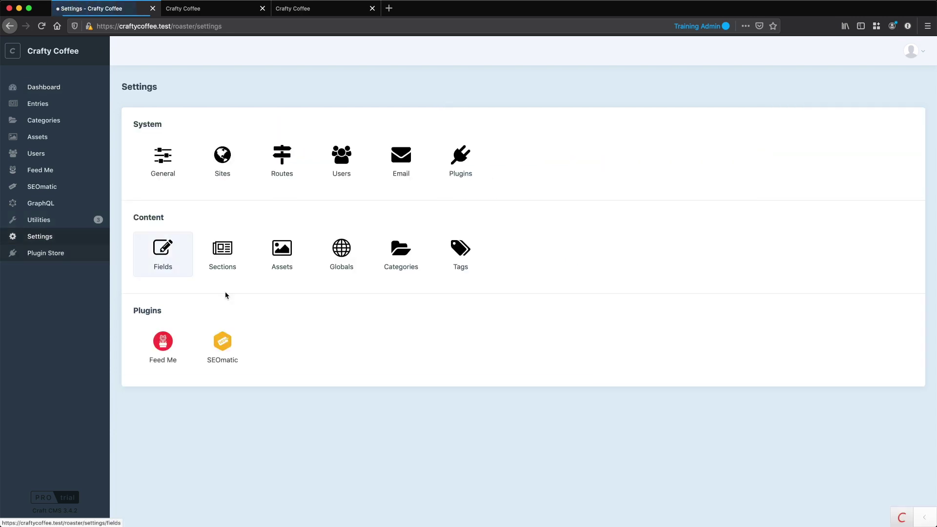
left_click(169, 258)
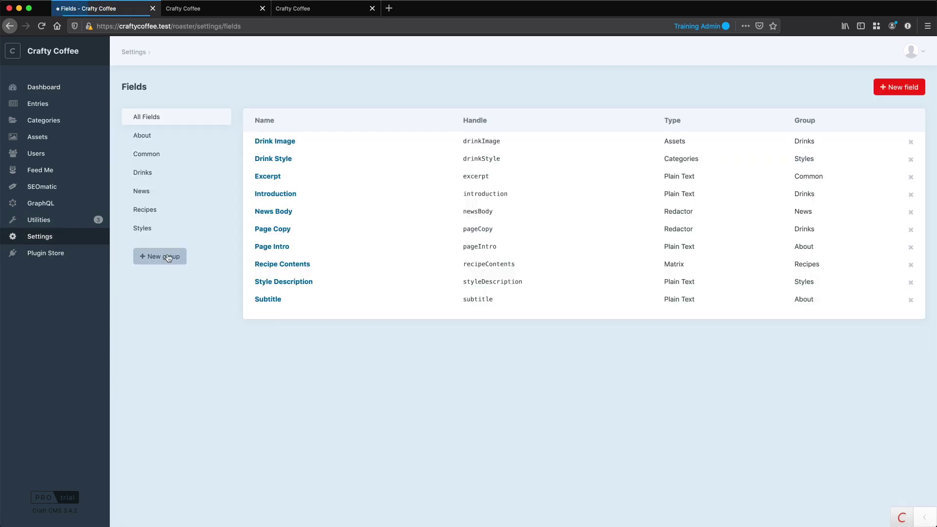
left_click(153, 173)
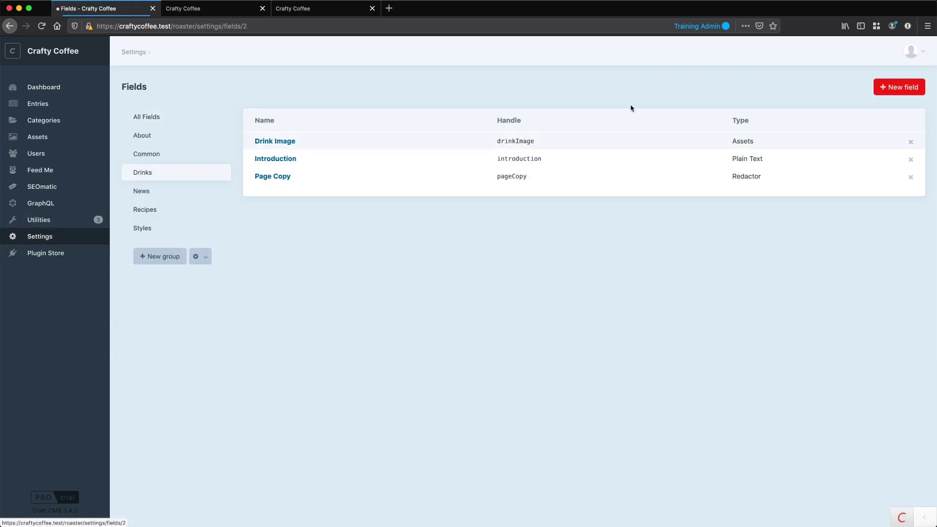
left_click(885, 87)
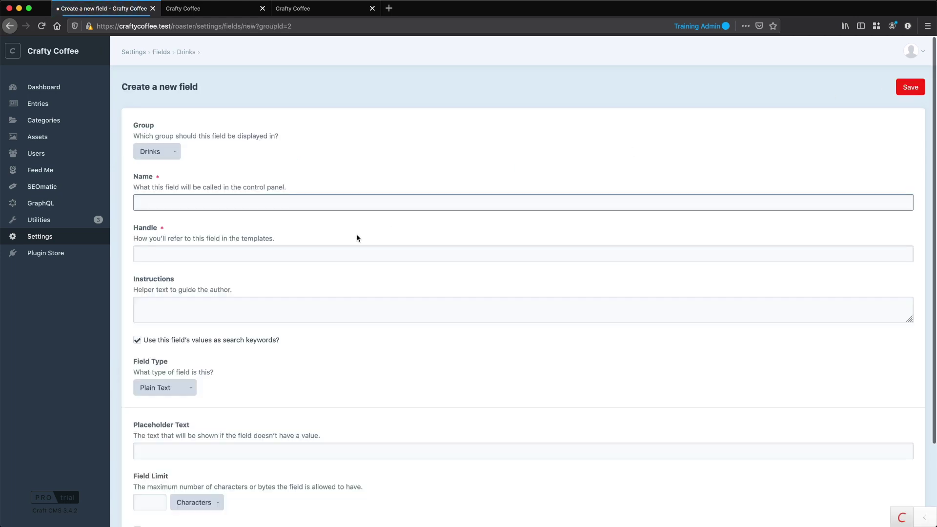
type("Drink Re")
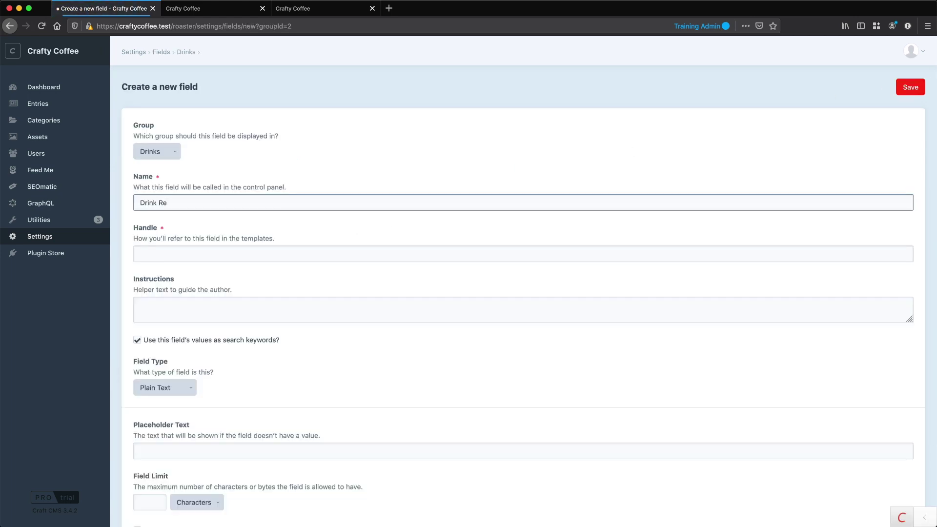
type("cipe")
double_click(167, 255)
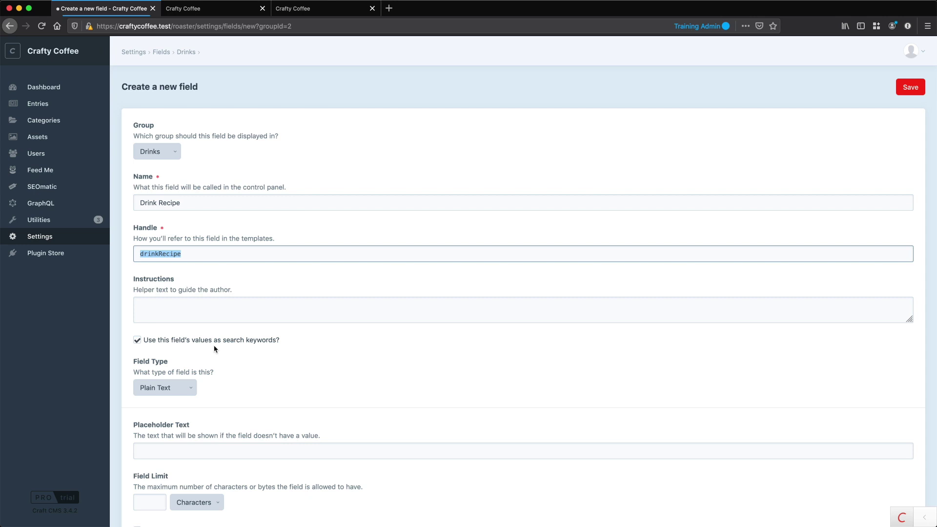
Make it an Entries field that allows only the Recipes source.
scroll(213, 348, "down", 2)
left_click(181, 348)
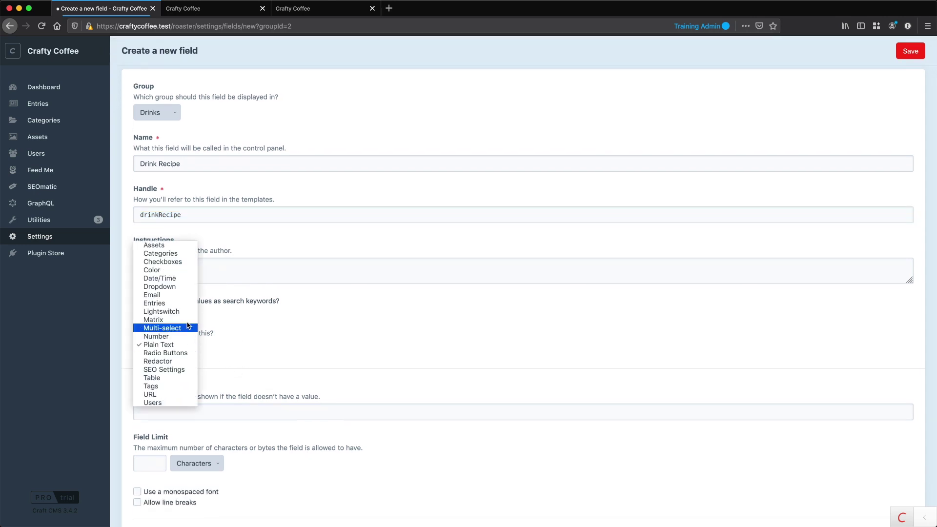
left_click(183, 303)
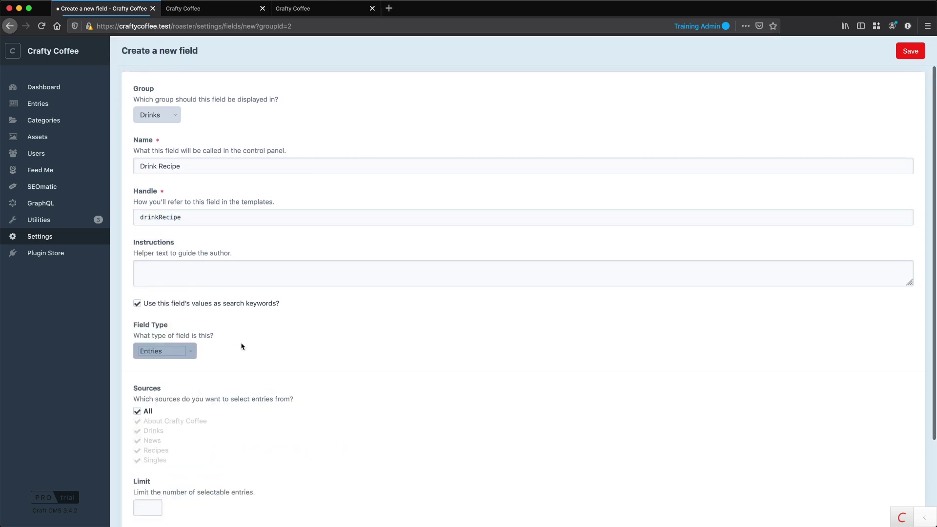
scroll(241, 346, "down", 4)
left_click(138, 306)
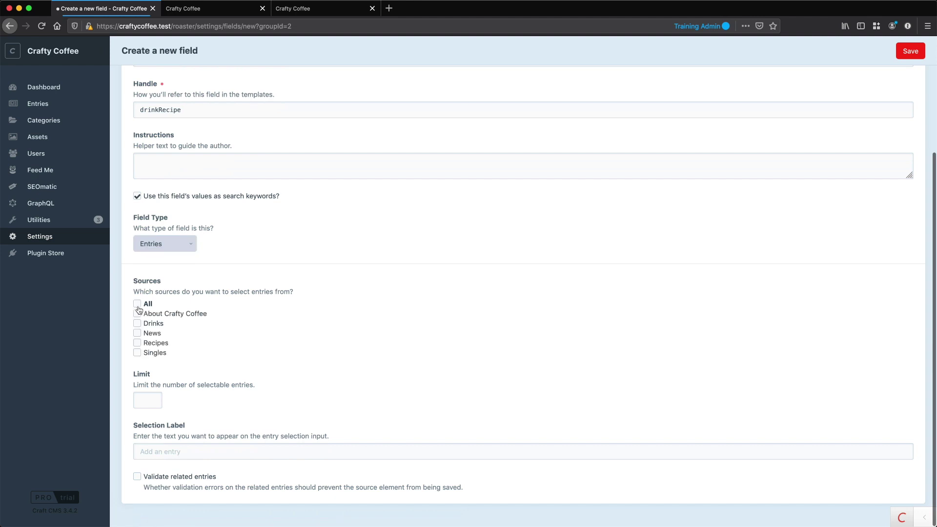
left_click(139, 324)
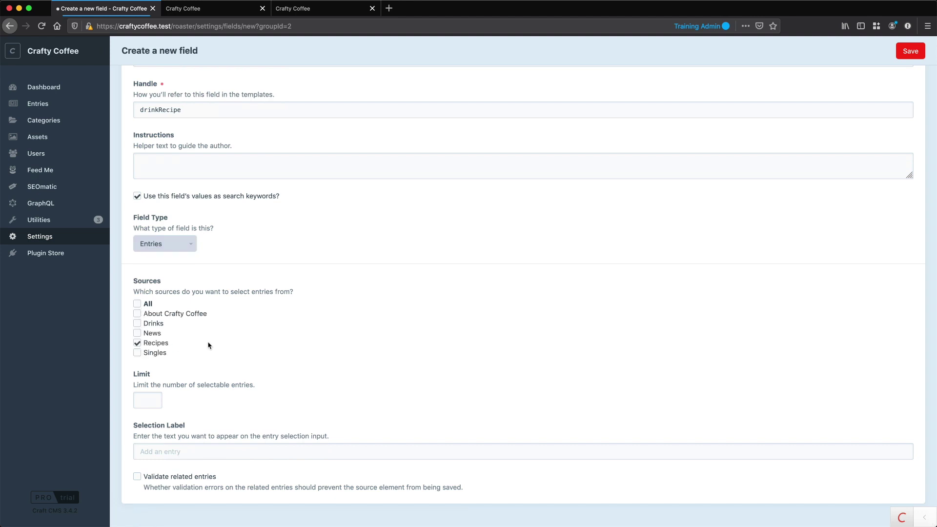
scroll(210, 346, "up", 4)
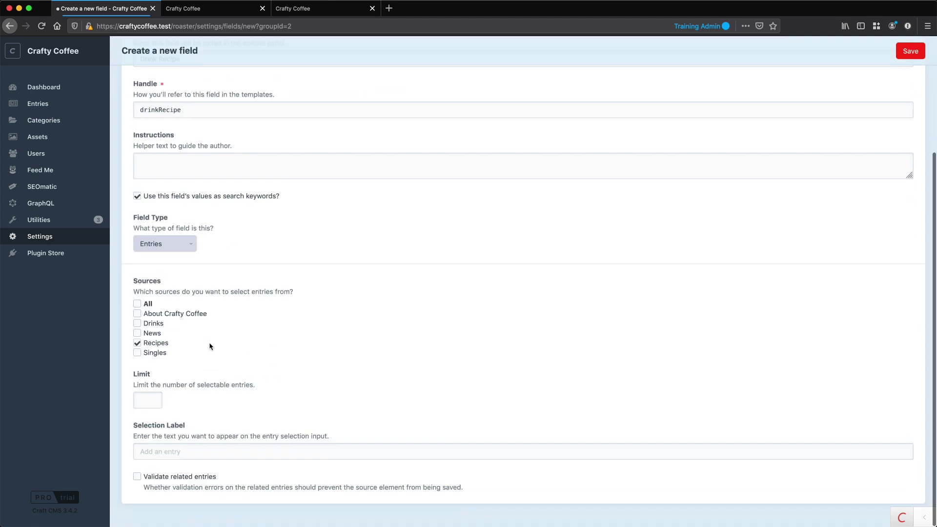
Limit it to 1 entry, set the selection label to 'Add a drink', and save.
left_click(151, 399)
type("1")
left_click(276, 393)
left_click(226, 453)
type("Add a drink reci")
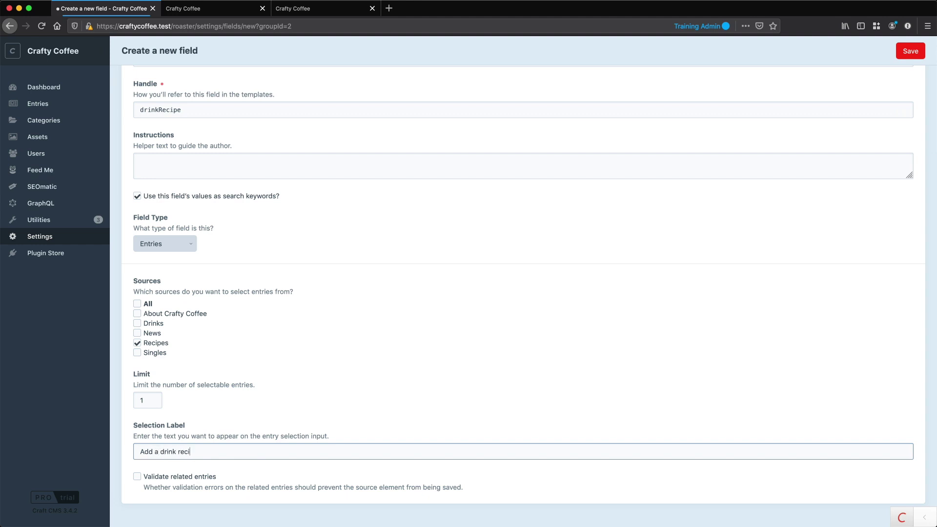
scroll(362, 383, "up", 3)
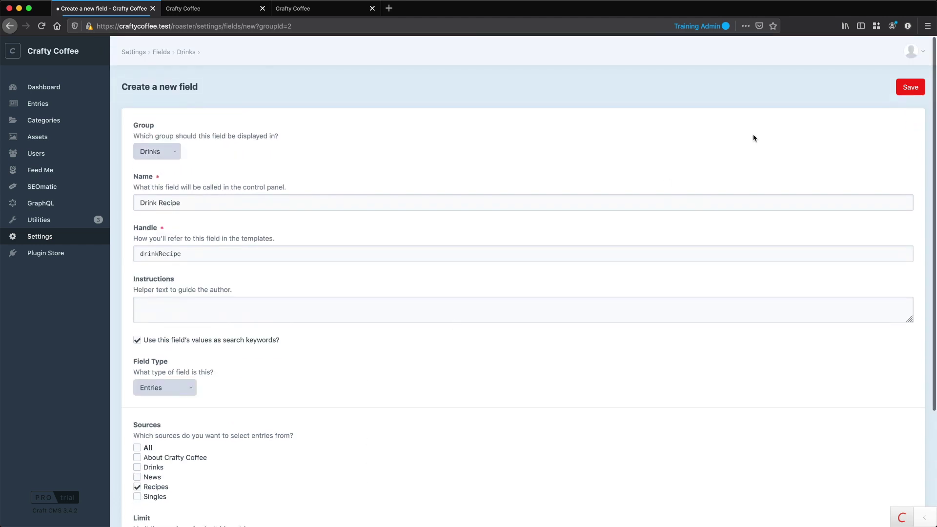
left_click(910, 89)
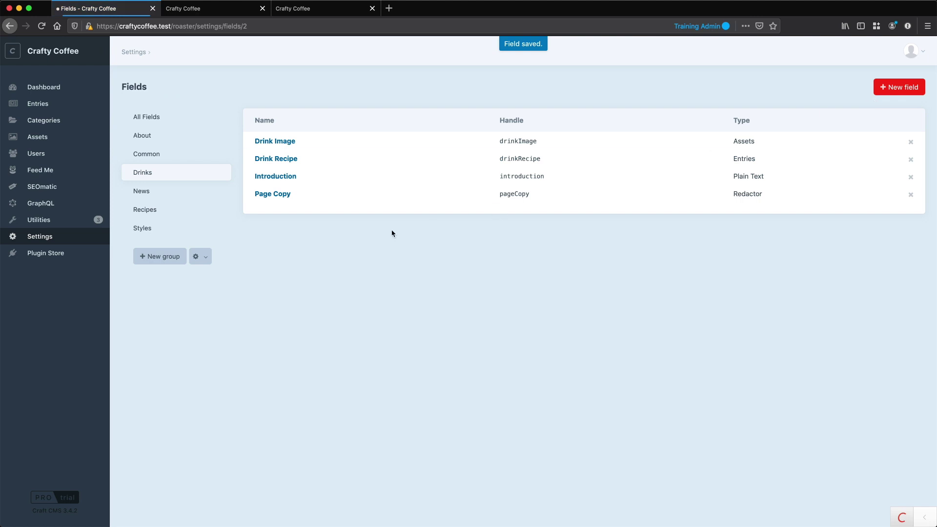
Drag Drink Recipe into the Drinks entry type's Drink Details tab and save the layout.
left_click(30, 236)
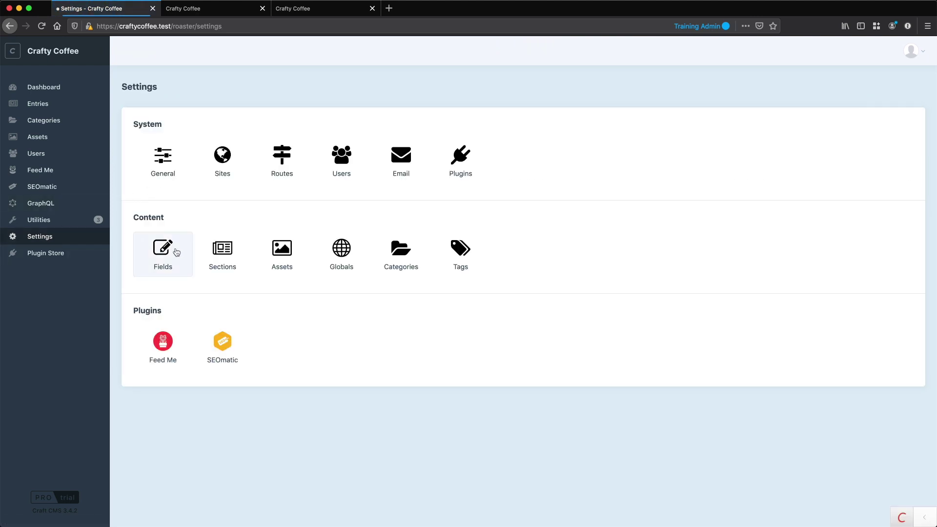
left_click(221, 253)
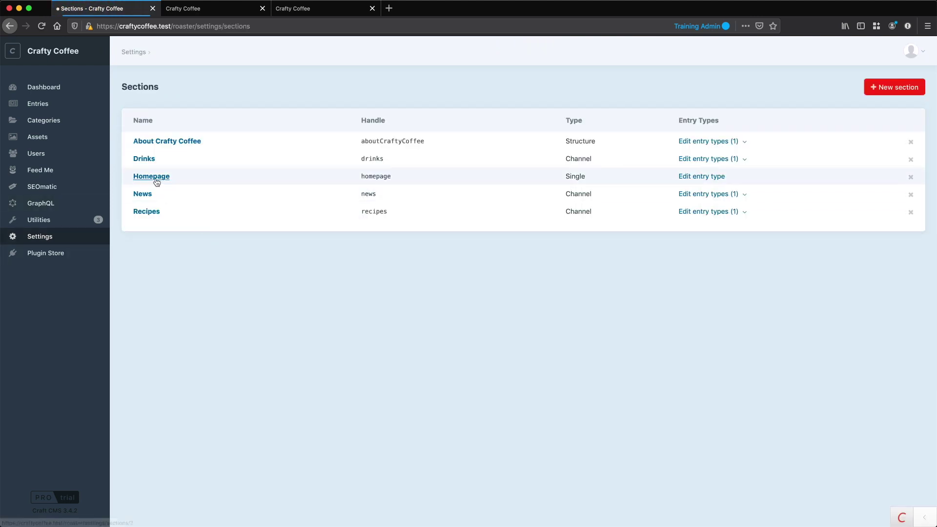
left_click(752, 160)
left_click(754, 172)
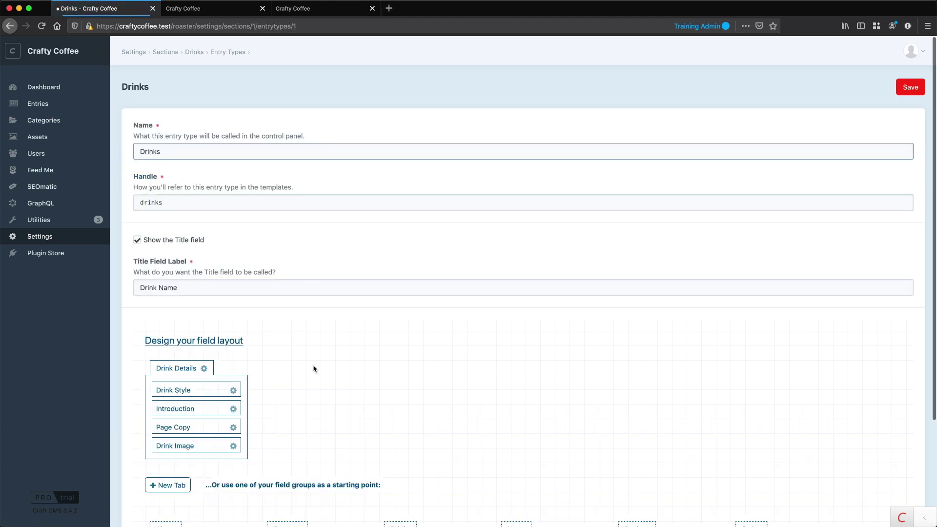
scroll(314, 369, "down", 5)
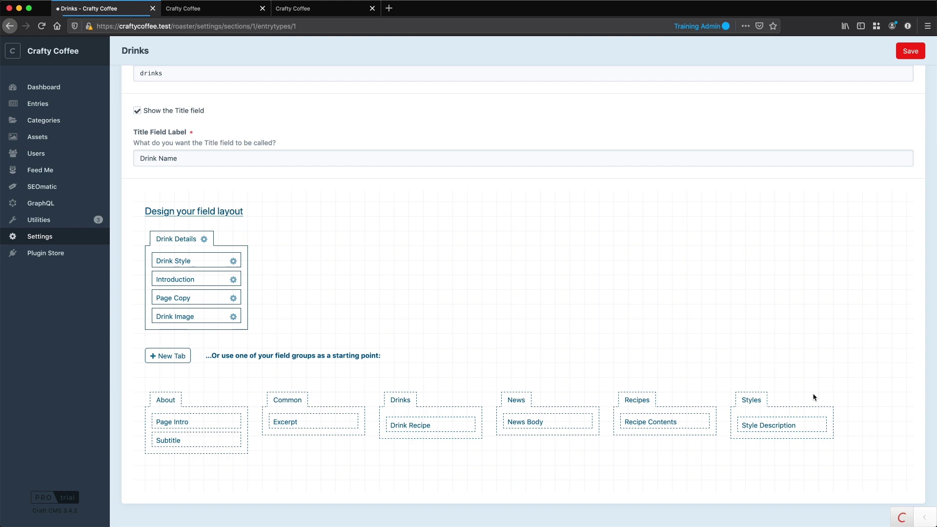
left_click_drag(418, 424, 186, 332)
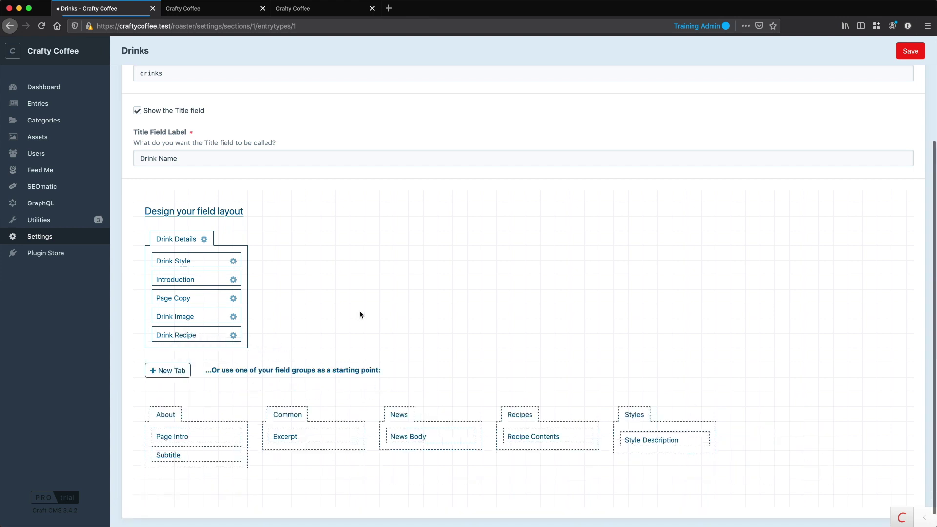
left_click(915, 53)
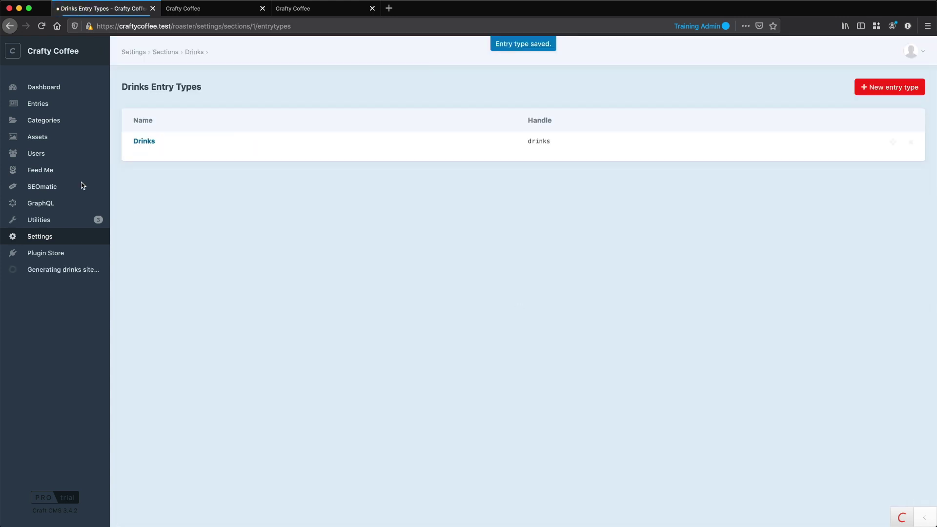
Open the Iced Americano drink and start a new recipe from its Drink Recipe field.
left_click(54, 102)
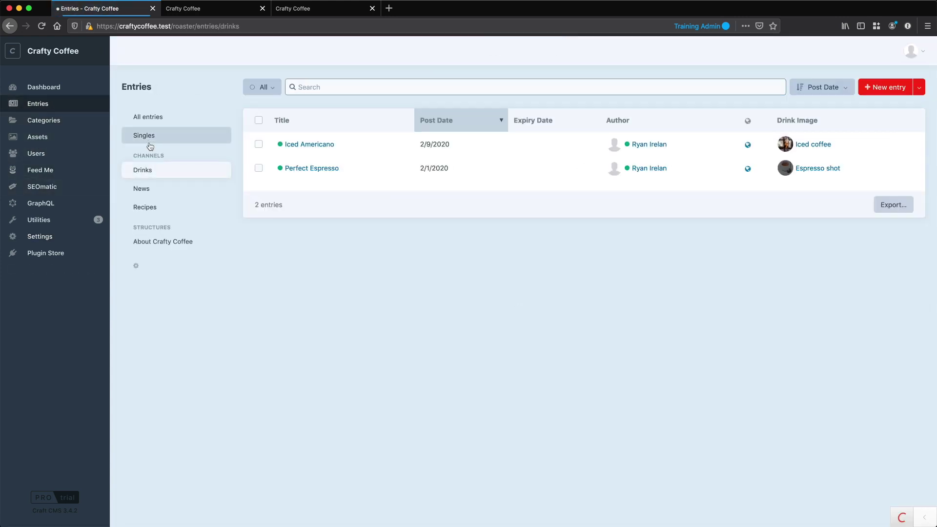
left_click(224, 171)
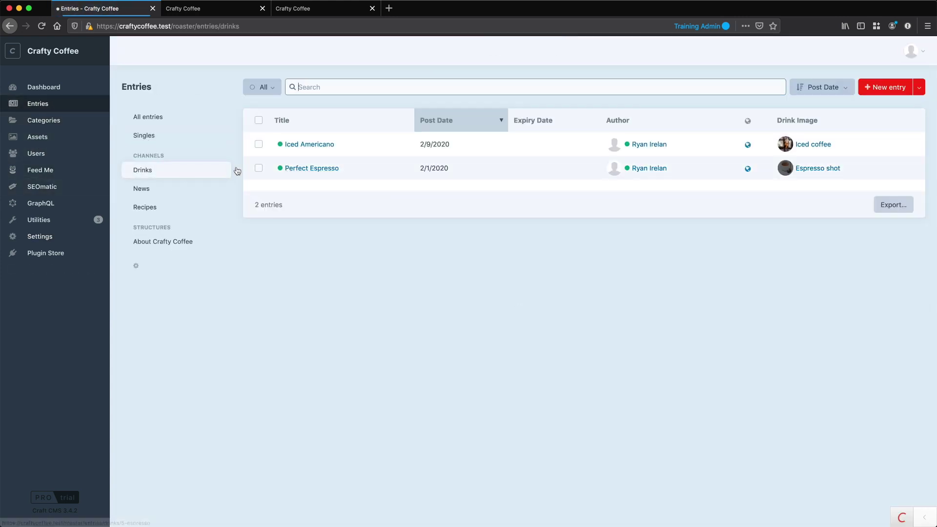
left_click(323, 145)
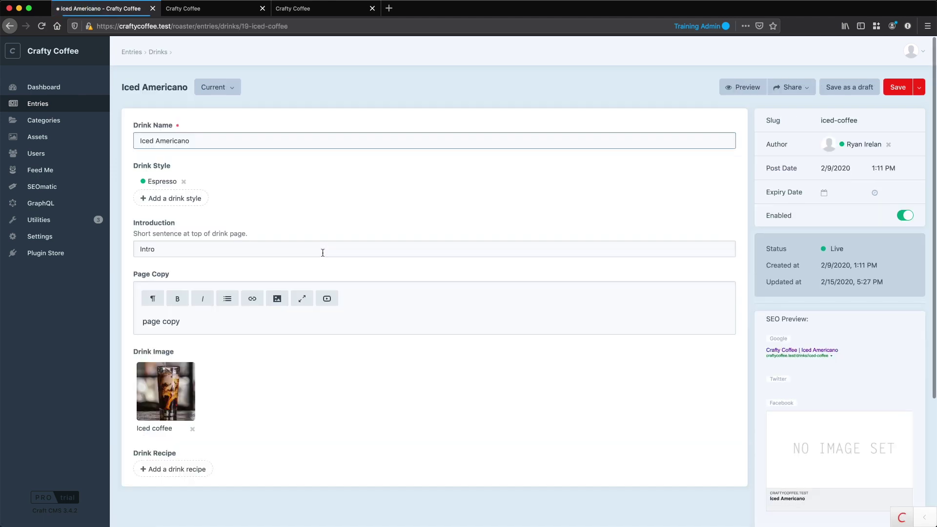
scroll(322, 252, "down", 2)
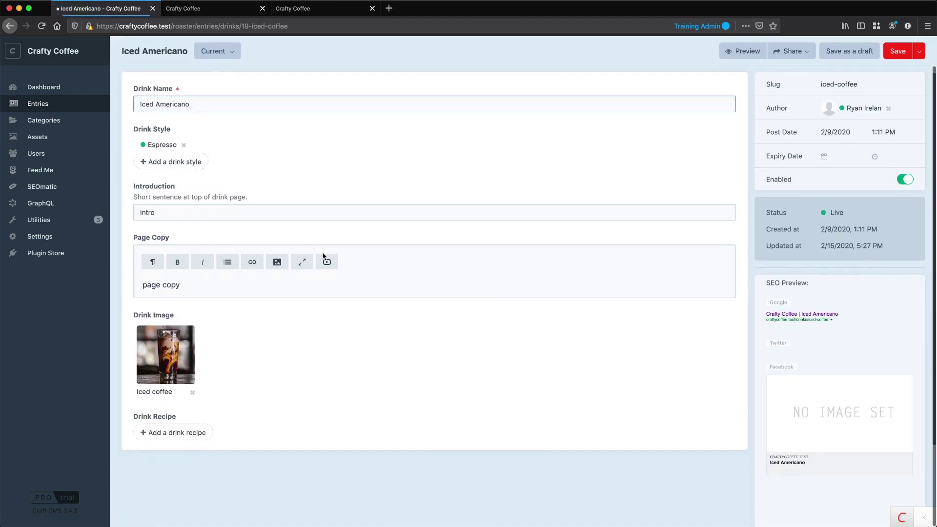
left_click(174, 433)
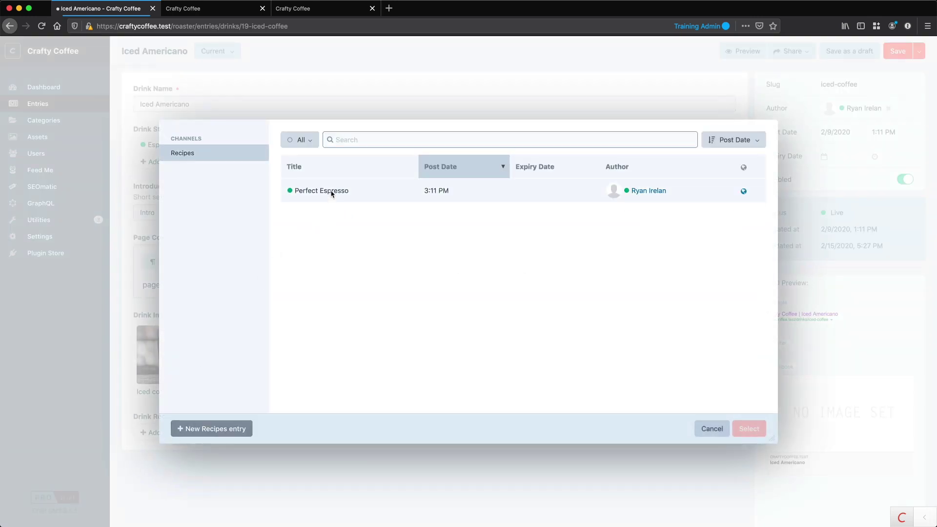
left_click(234, 432)
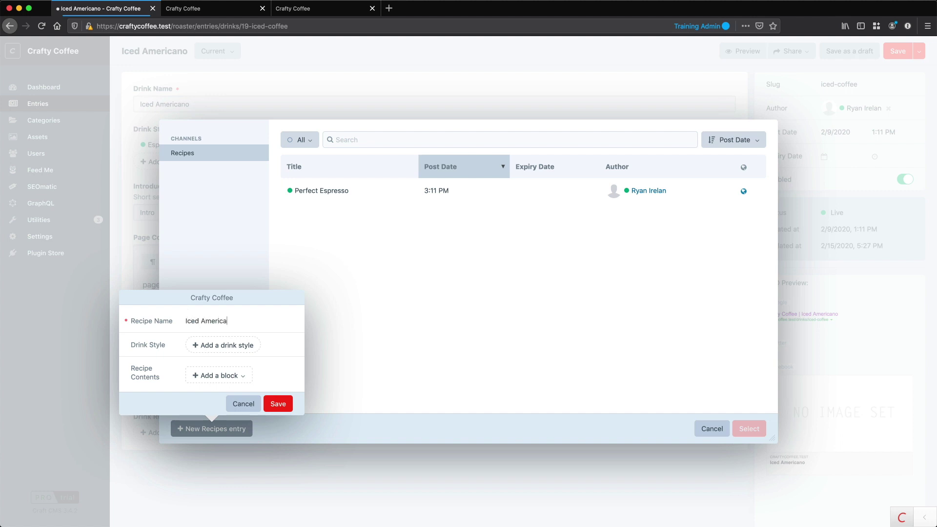
Give the new recipe the Iced Drinks style and add a Recipe Copy block.
left_click(213, 344)
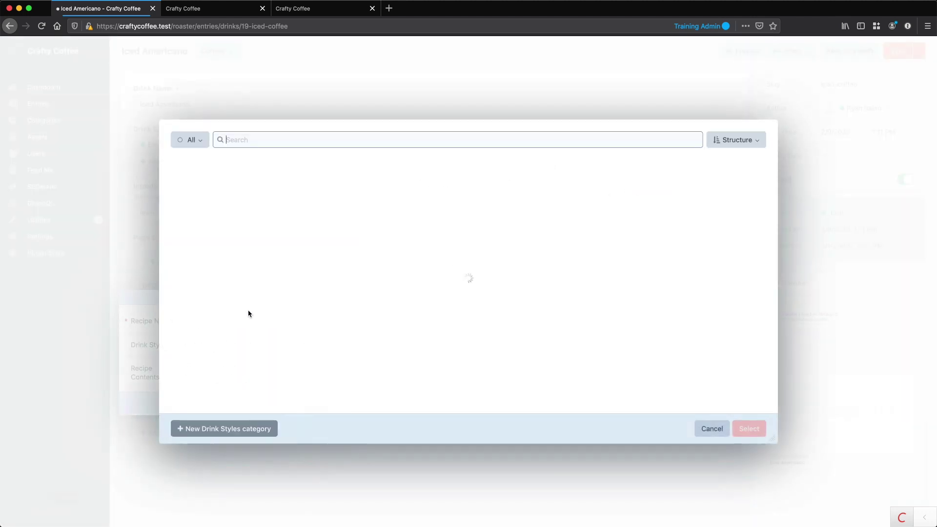
left_click(287, 215)
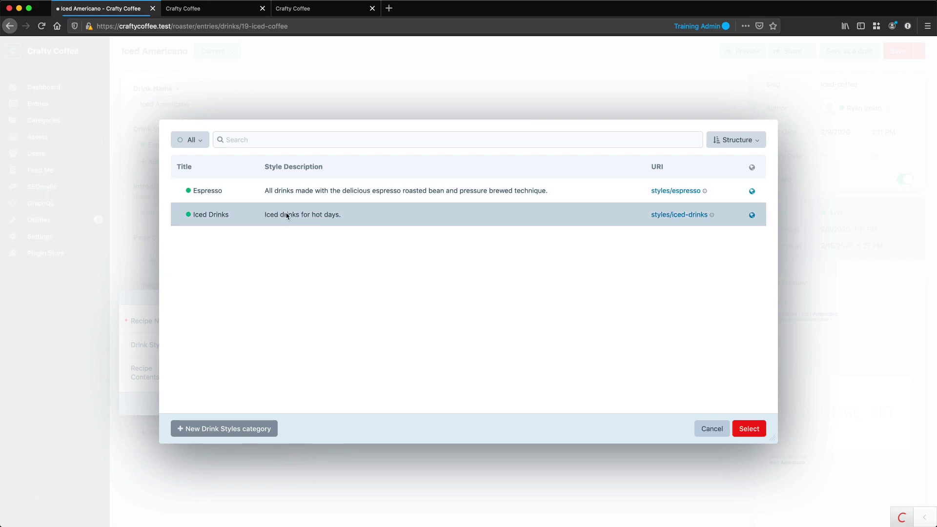
left_click(749, 429)
left_click(233, 376)
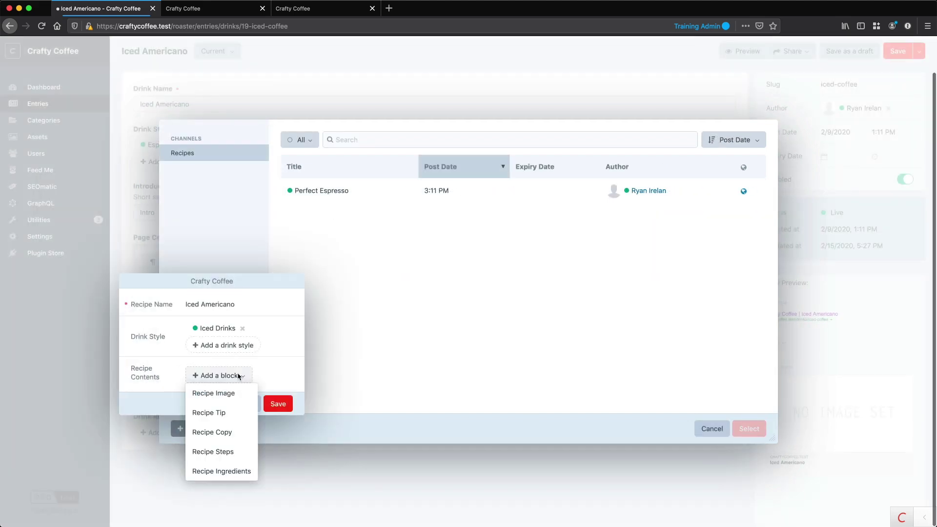
left_click(229, 433)
Write 'placeholder copy' as the body, save the recipe, and select it for the drink.
left_click(220, 333)
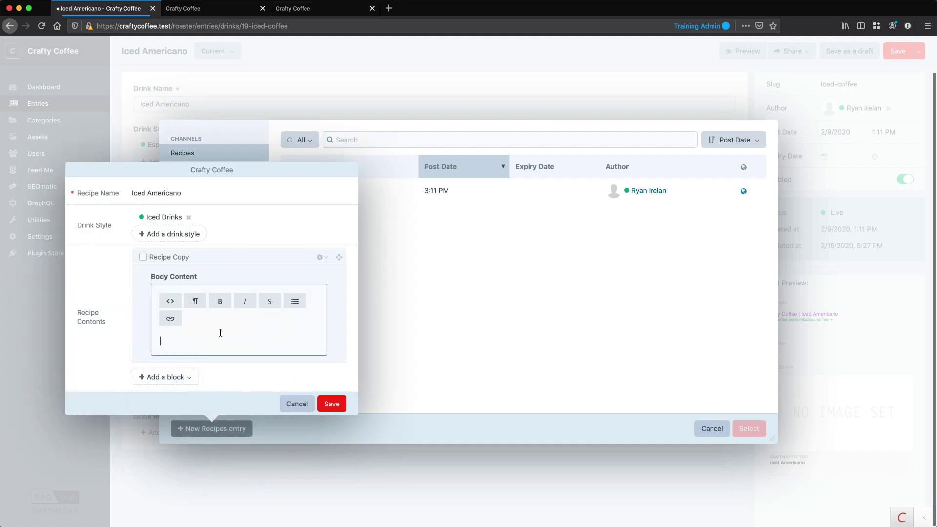
type("placeholder copy here")
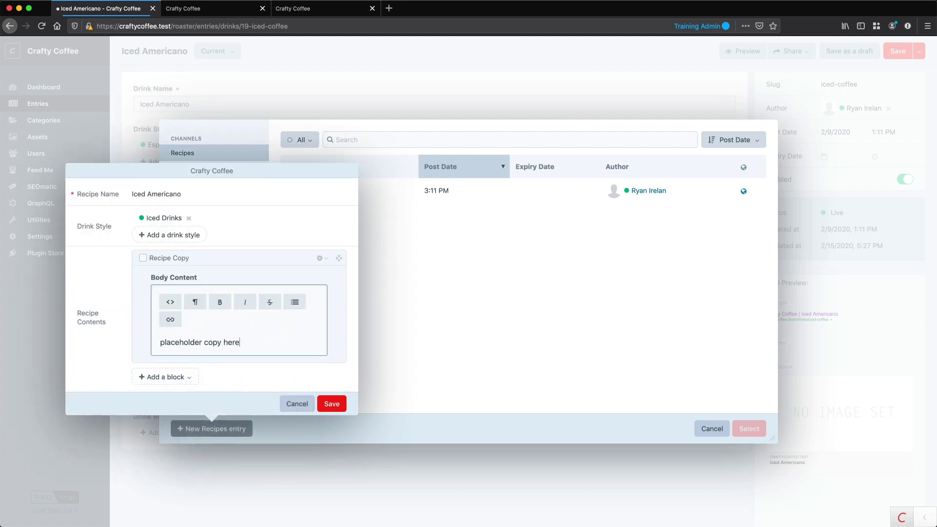
left_click(332, 404)
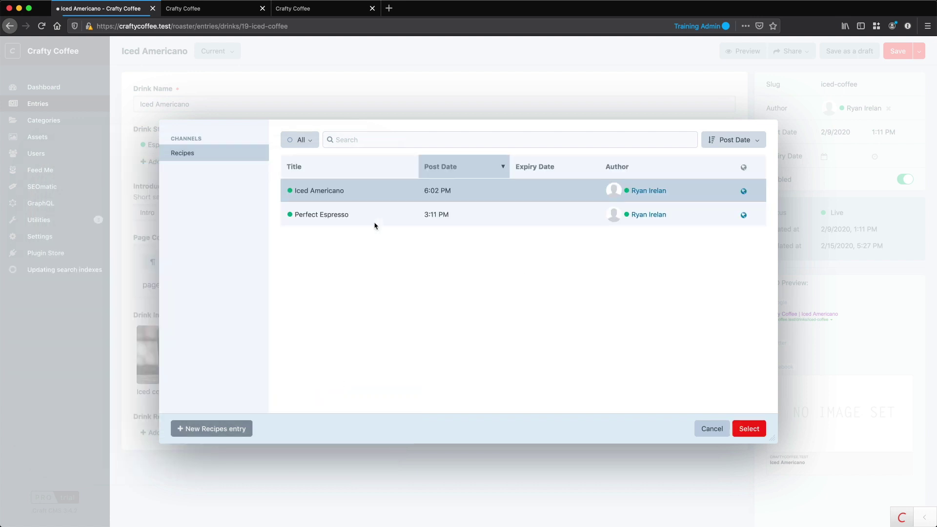
left_click(749, 429)
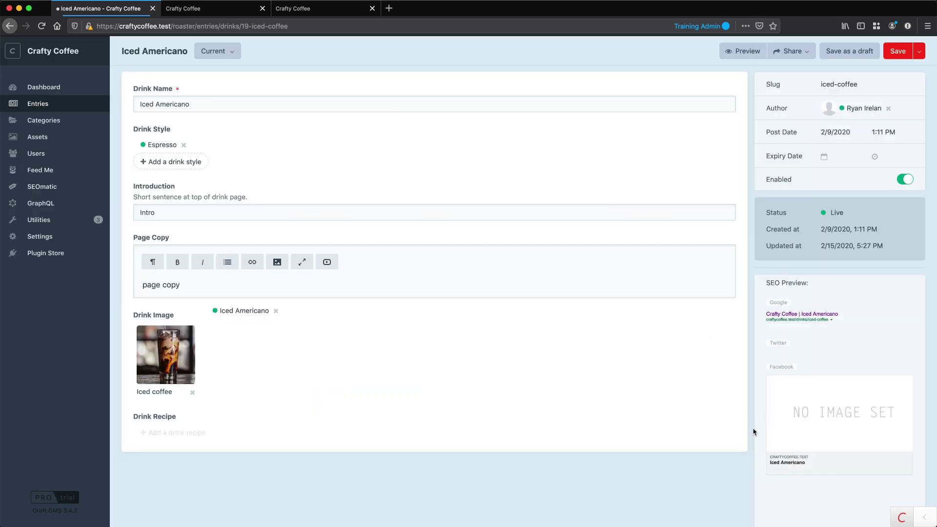
Save Iced Americano, then link and save Perfect Espresso with the Perfect Espresso recipe.
left_click(897, 51)
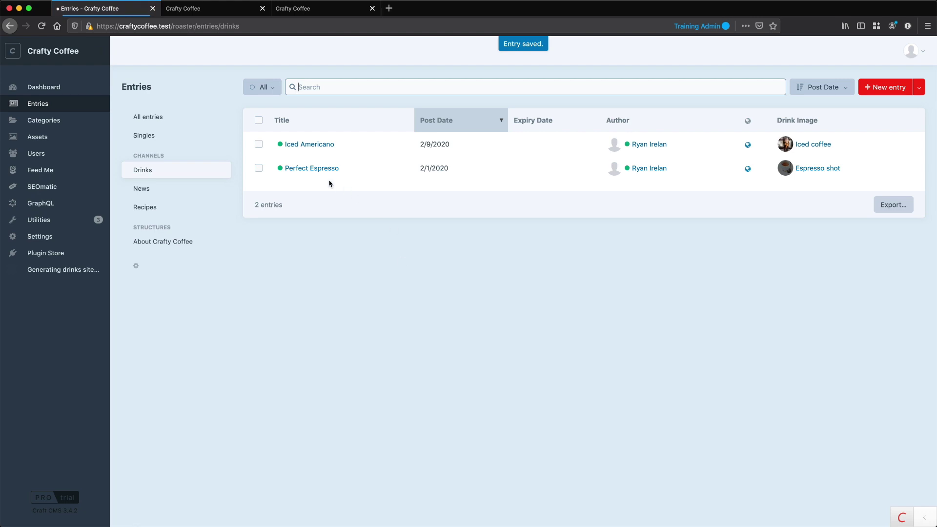
left_click(318, 169)
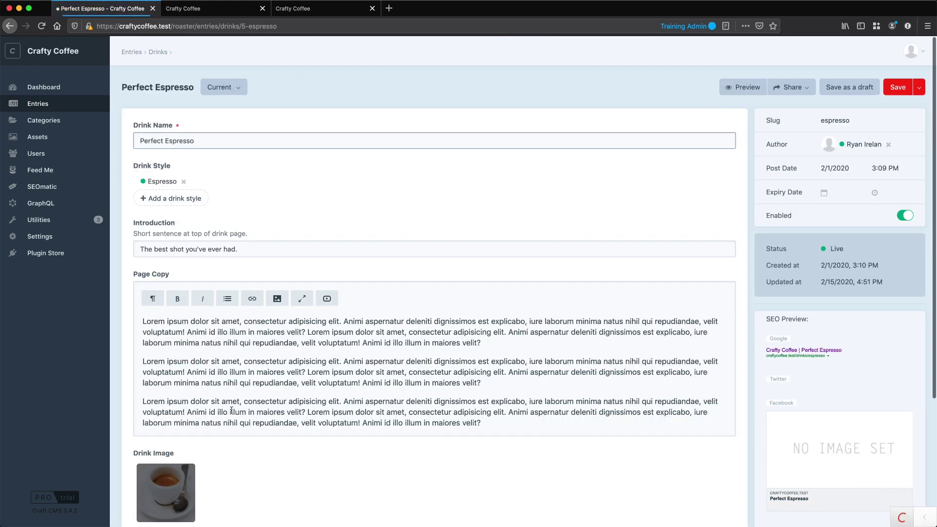
scroll(231, 410, "down", 2)
left_click(199, 487)
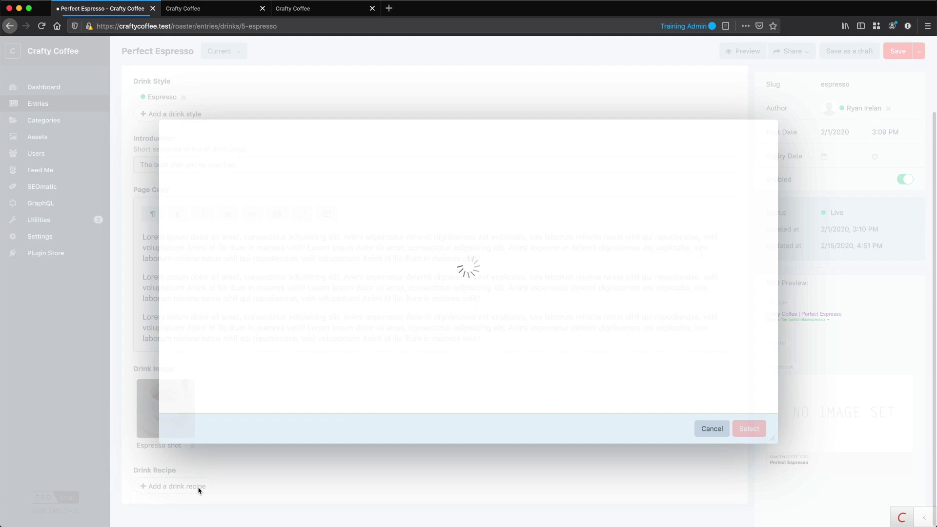
double_click(318, 216)
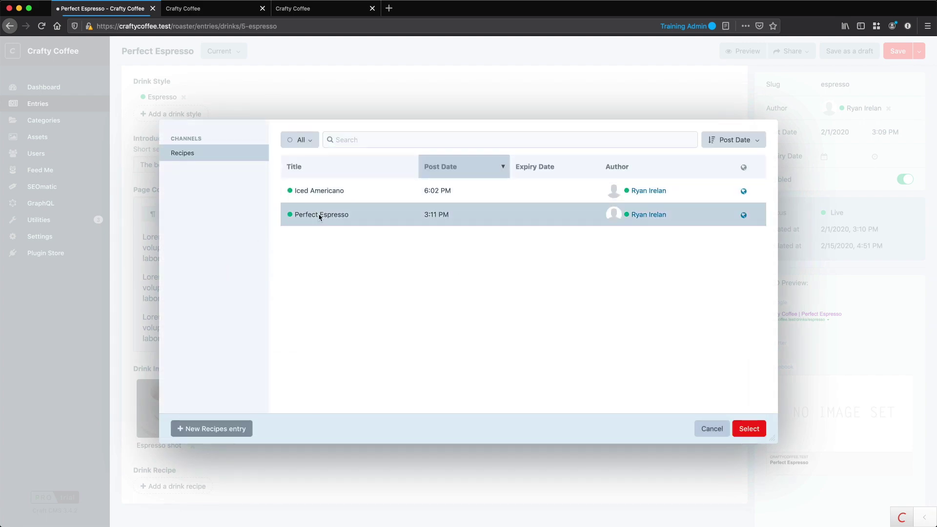
left_click(898, 50)
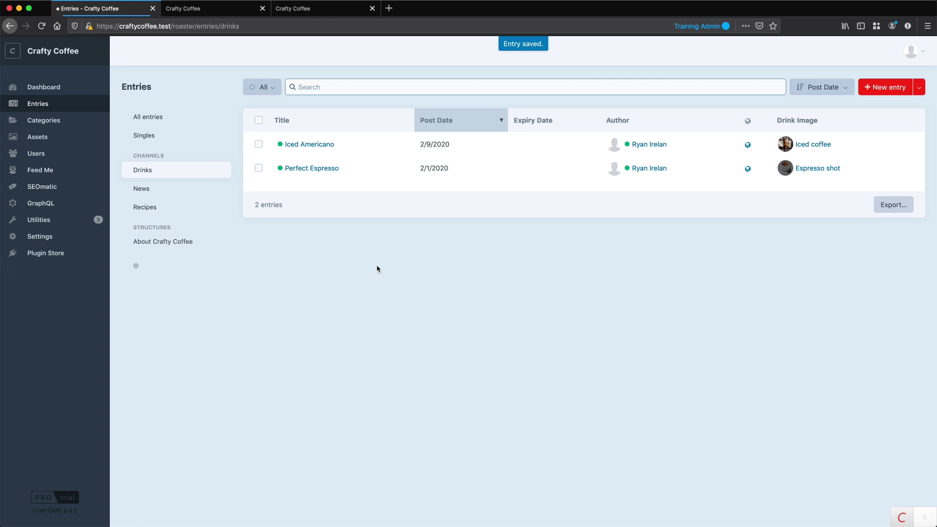
Reopen the Perfect Espresso drink to verify its Drink Recipe link.
left_click(149, 209)
left_click(152, 177)
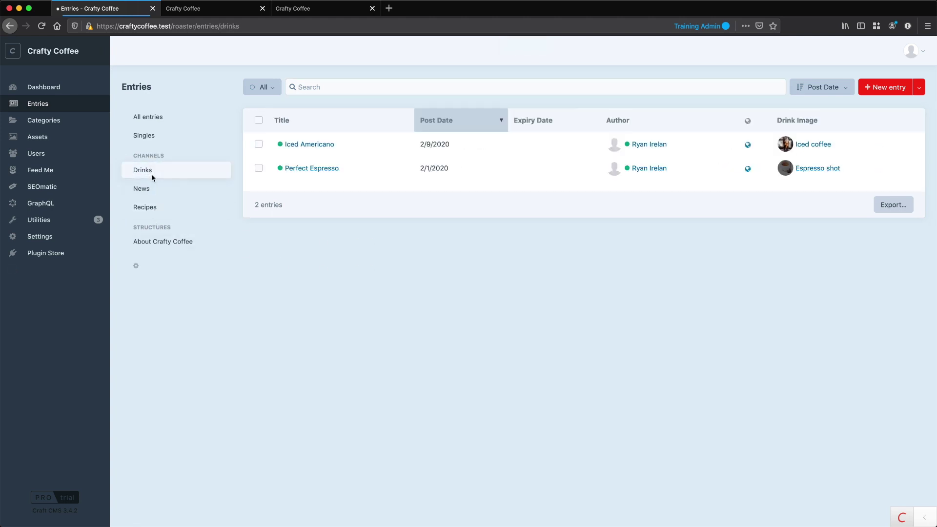
left_click(309, 168)
scroll(301, 319, "down", 3)
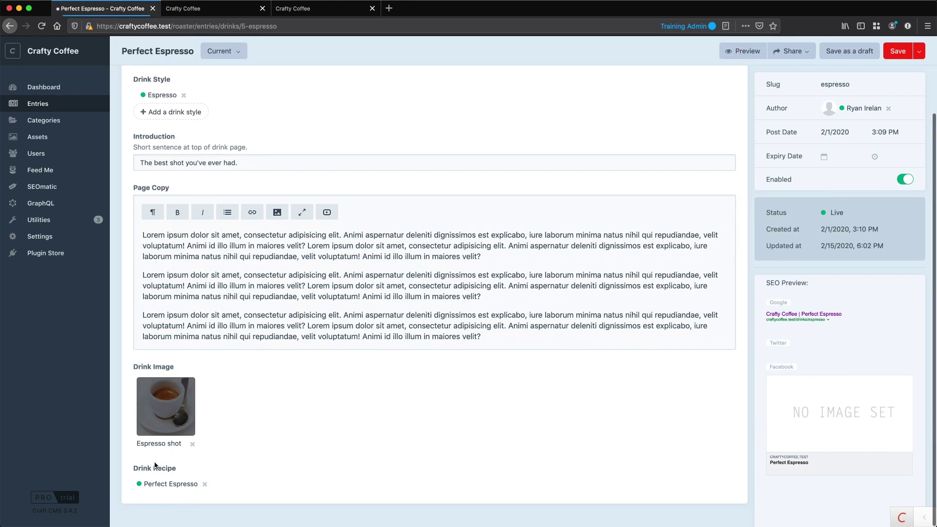
scroll(155, 465, "up", 3)
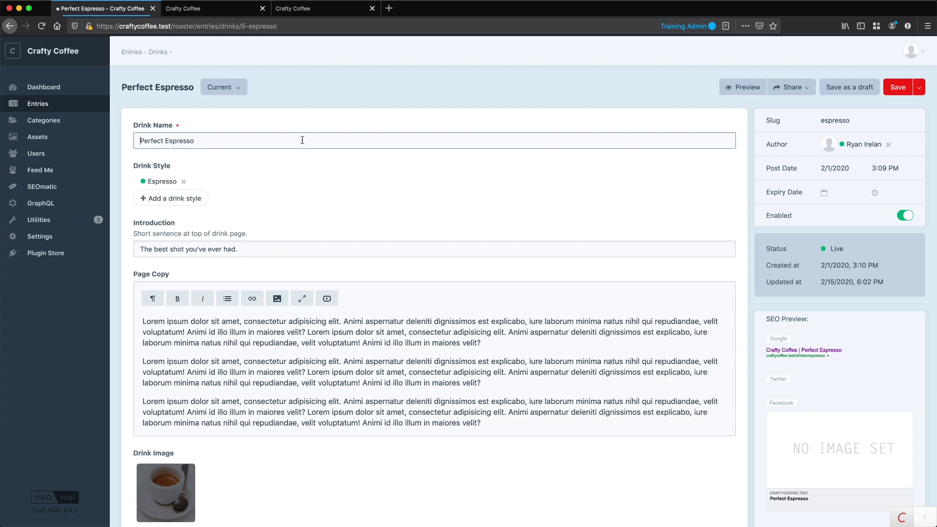
Open drinks/_entry.twig and look over the Make at Home button line.
key("super+Tab")
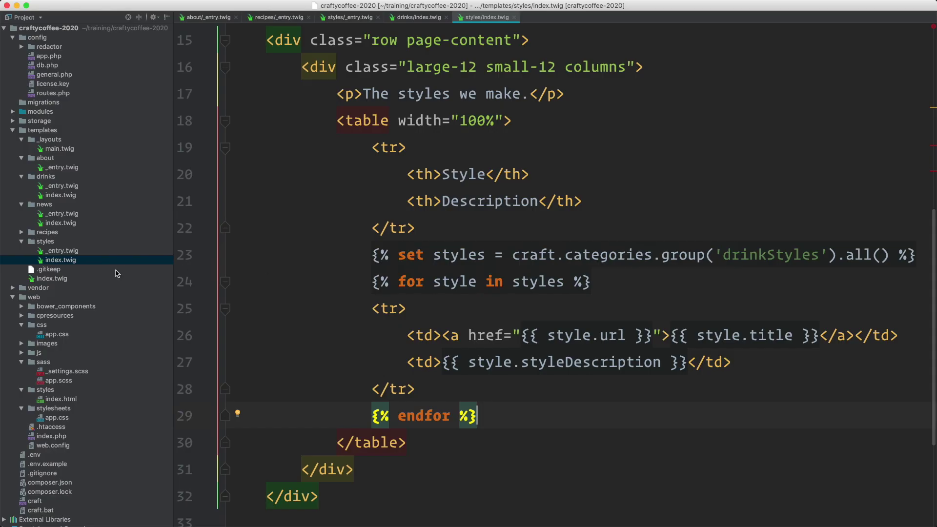
left_click(61, 187)
double_click(61, 186)
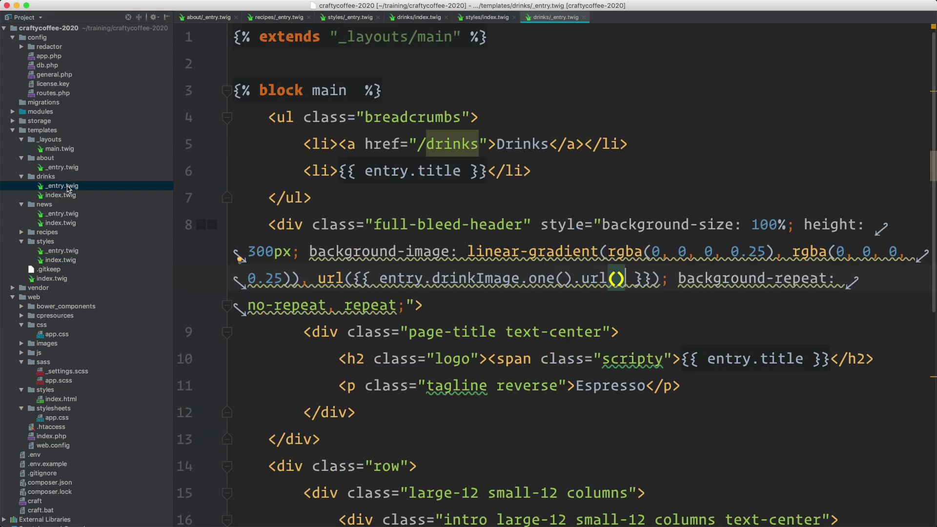
scroll(372, 393, "down", 10)
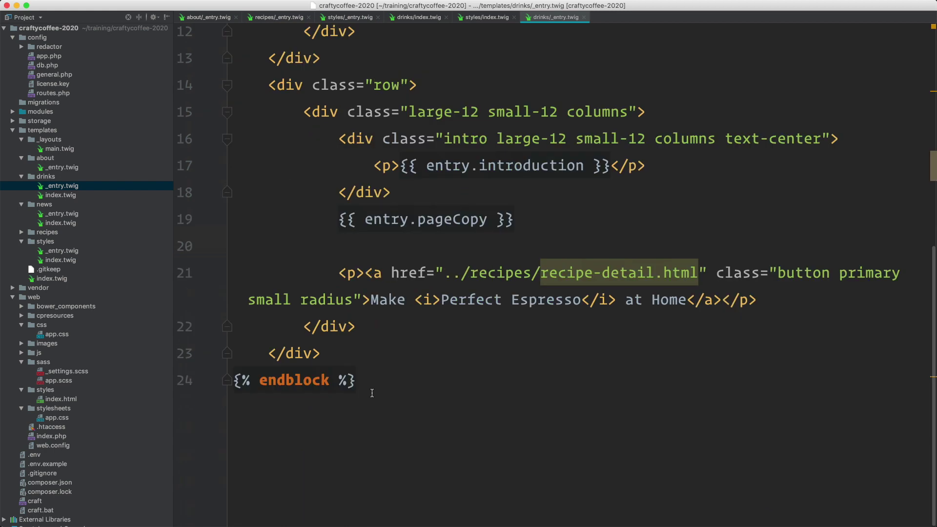
scroll(459, 327, "up", 1)
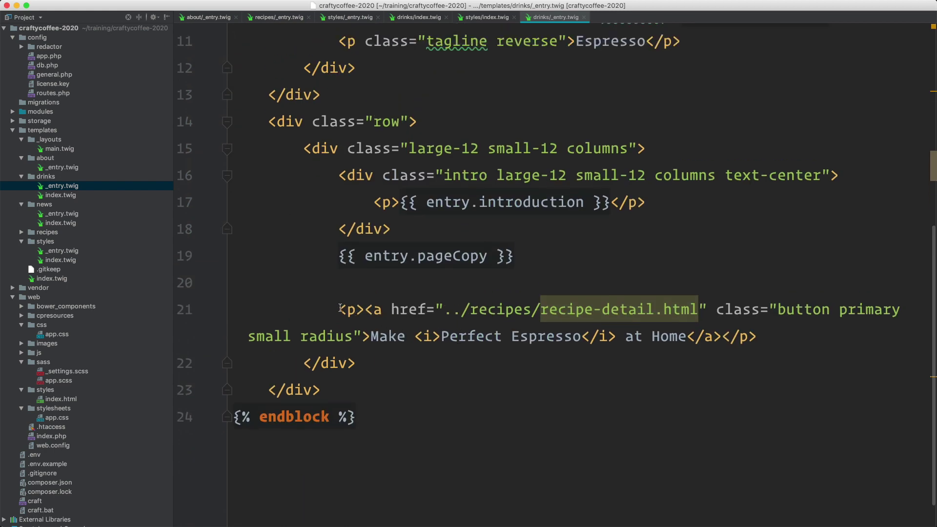
left_click_drag(340, 309, 786, 329)
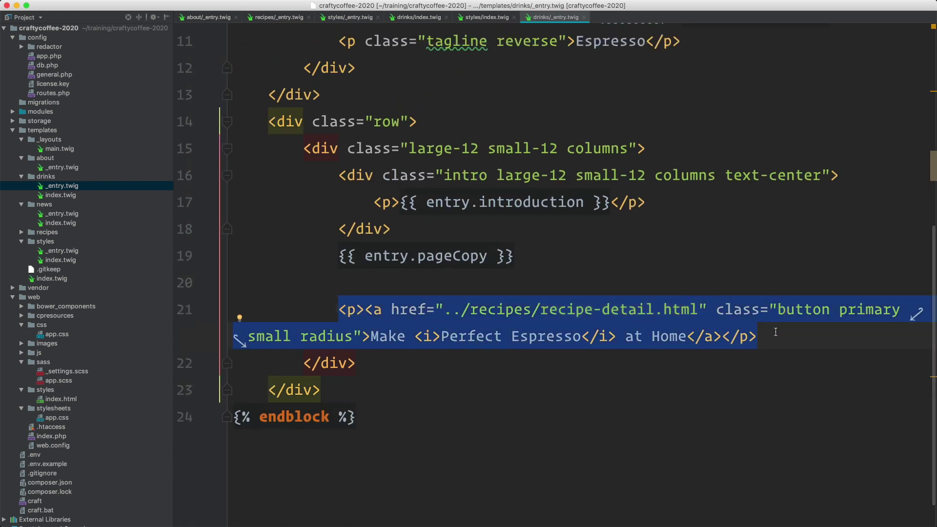
left_click(697, 311)
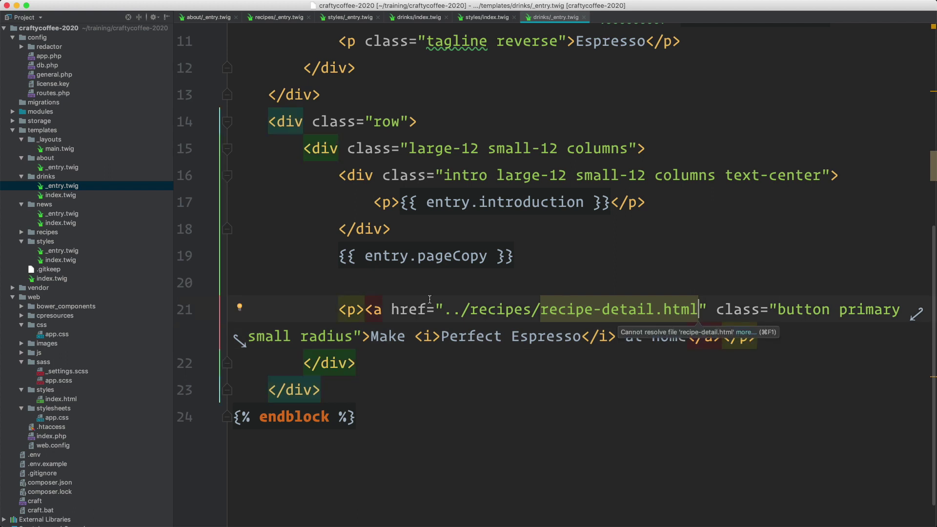
On empty line 20 above the button, begin typing {% set drinkRecipe = entry.
left_click(441, 283)
key("Tab")
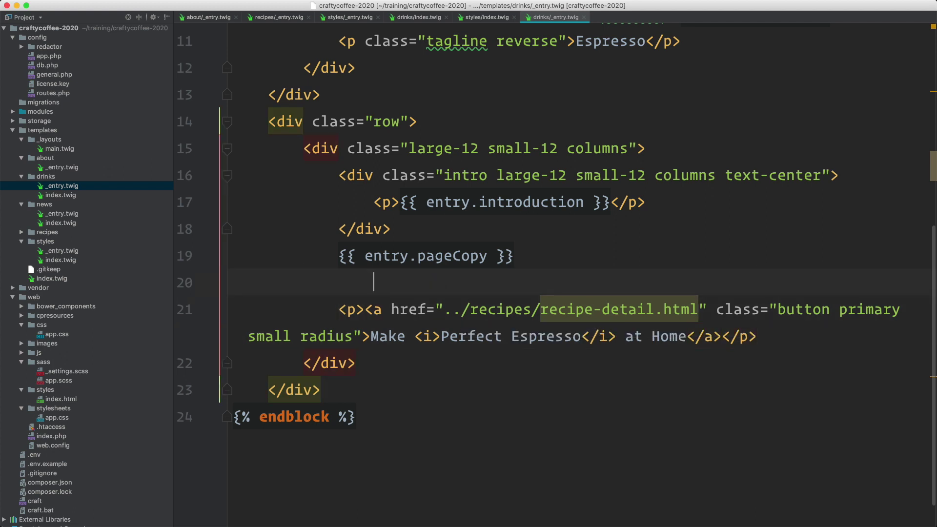
key("shift+Tab")
left_click_drag(698, 311, 448, 311)
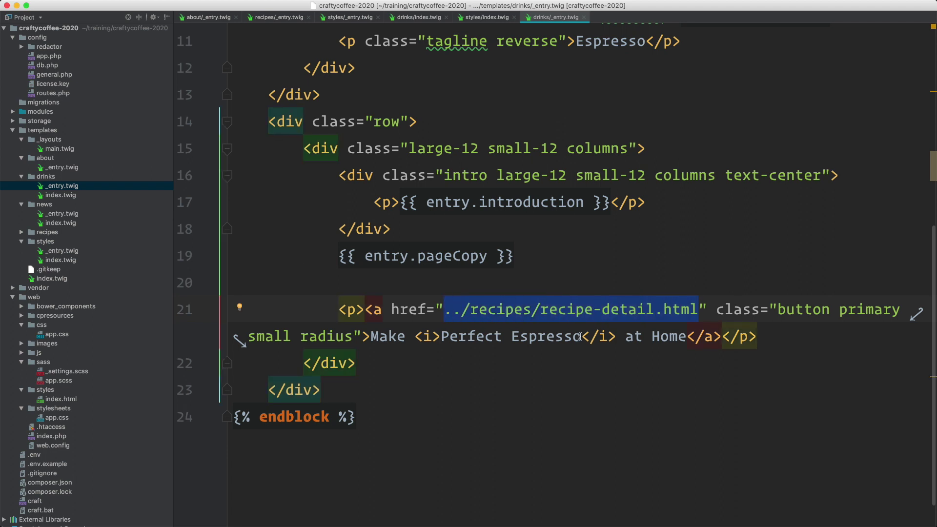
left_click_drag(581, 337, 440, 336)
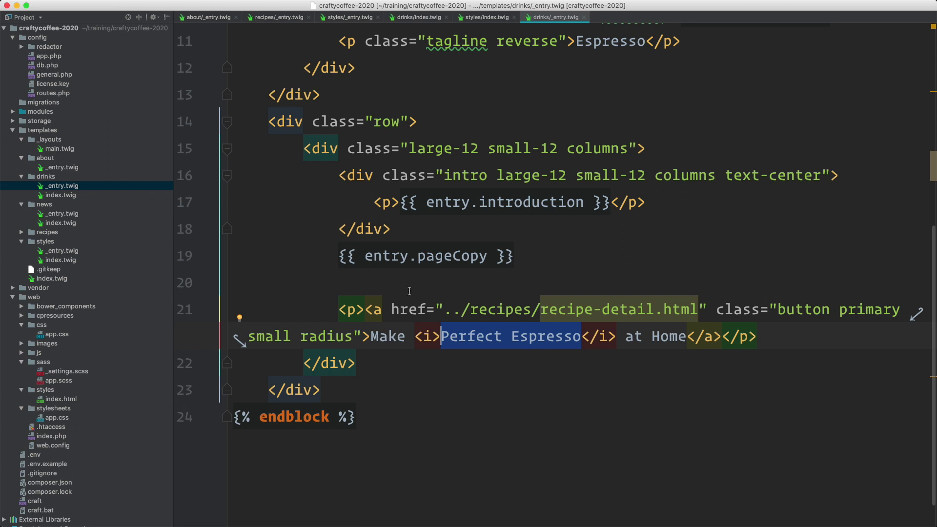
left_click(374, 282)
type("{% set ")
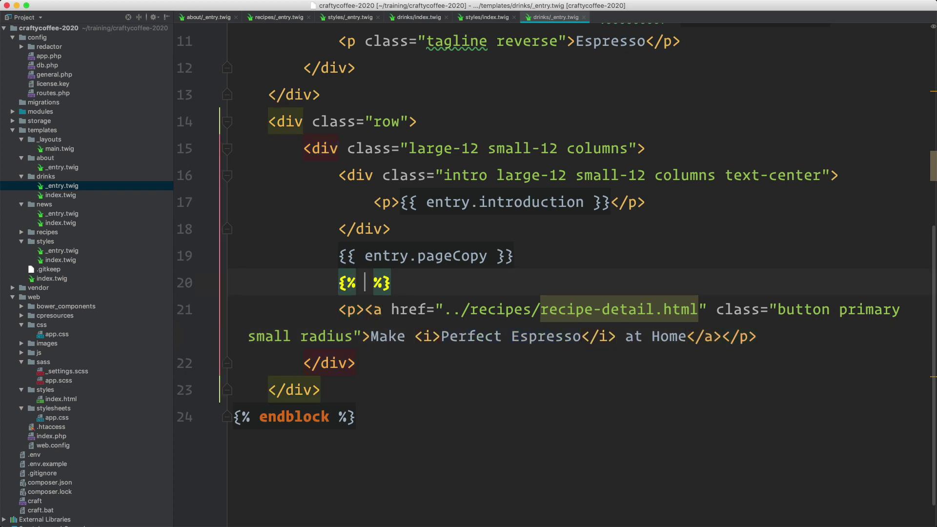
type("drinkRecipe")
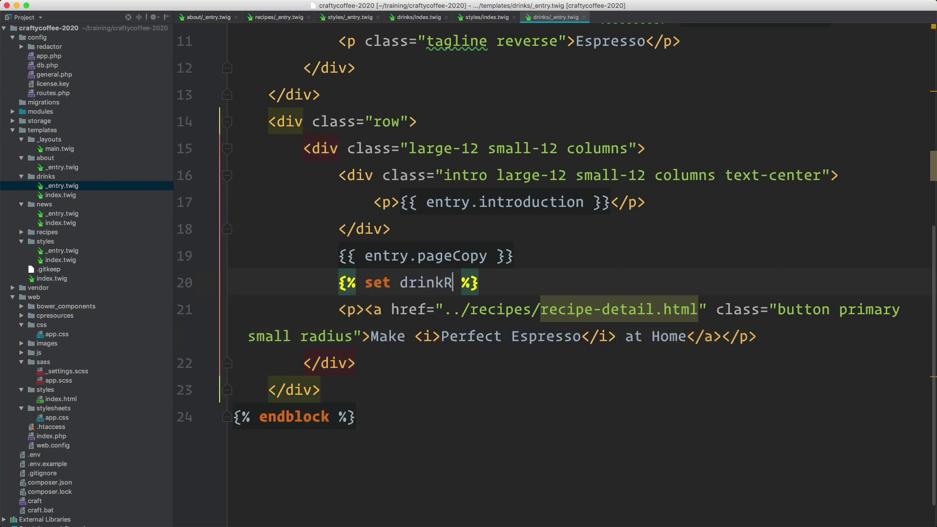
type(" = ")
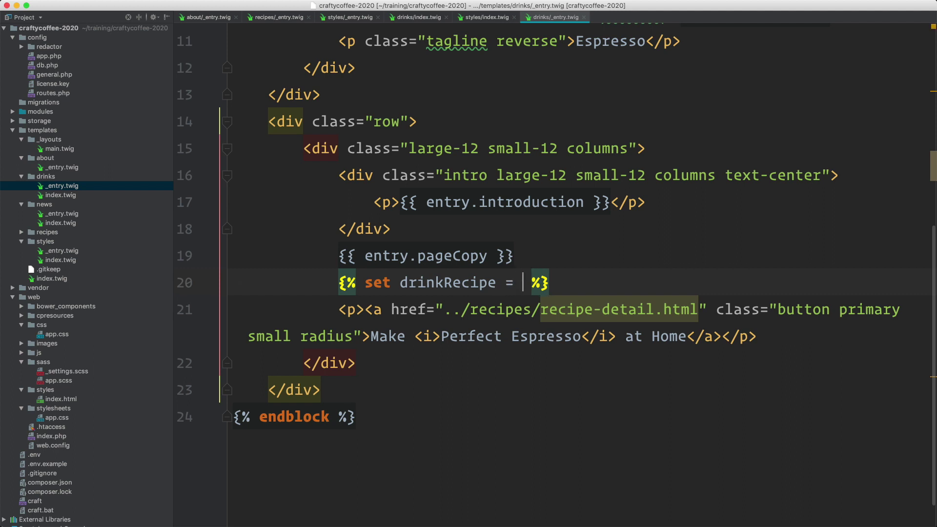
type("entry.")
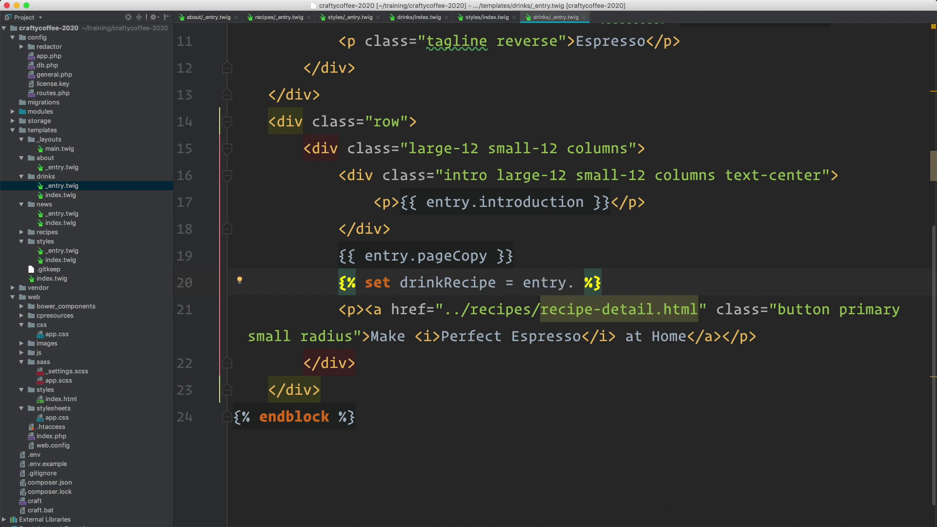
key("super+Tab")
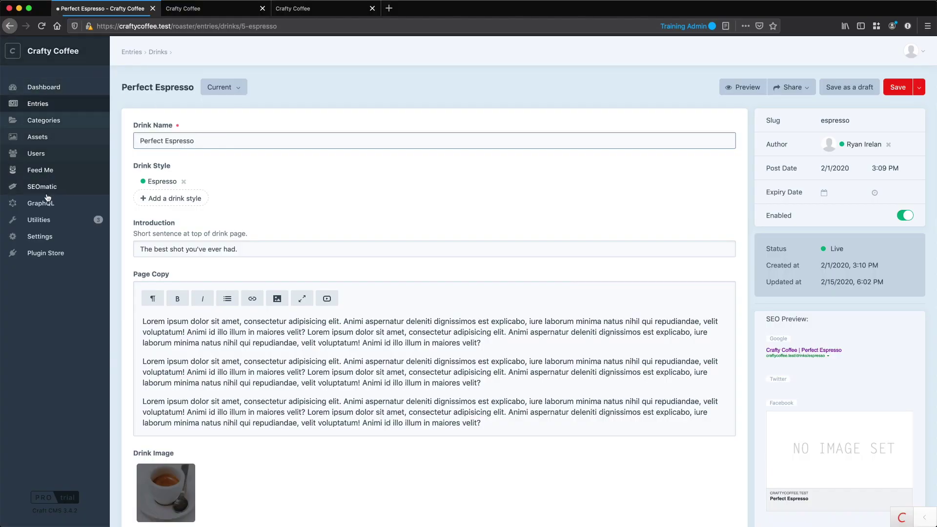
Find and select the drinkRecipe handle among the Drinks group fields.
left_click(53, 235)
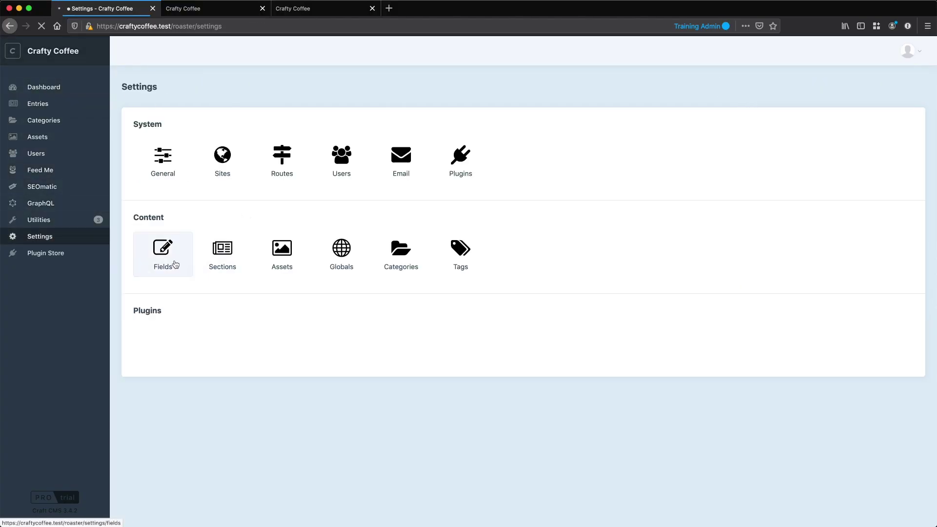
left_click(173, 264)
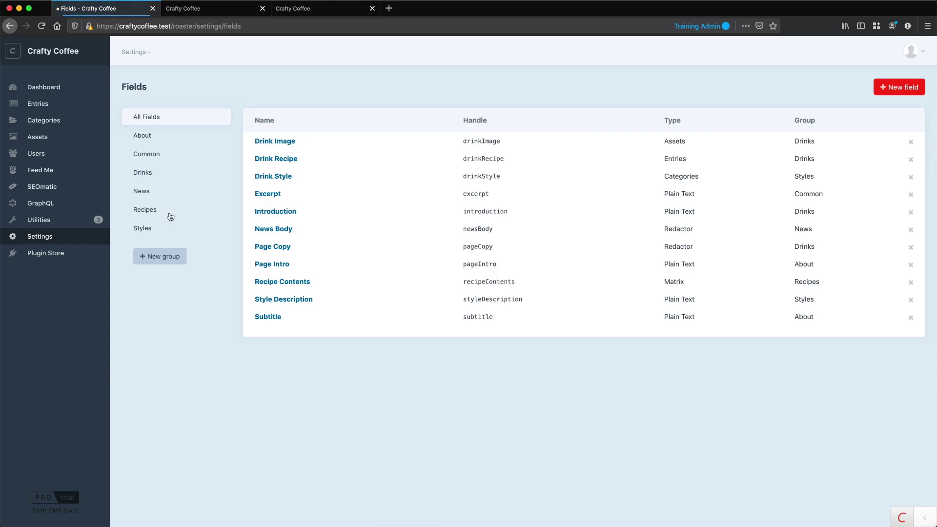
left_click(170, 176)
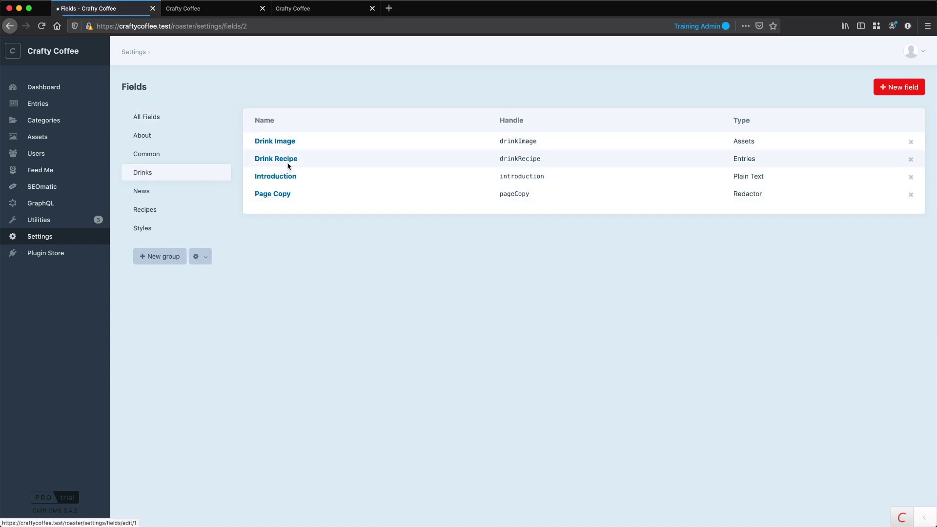
double_click(516, 158)
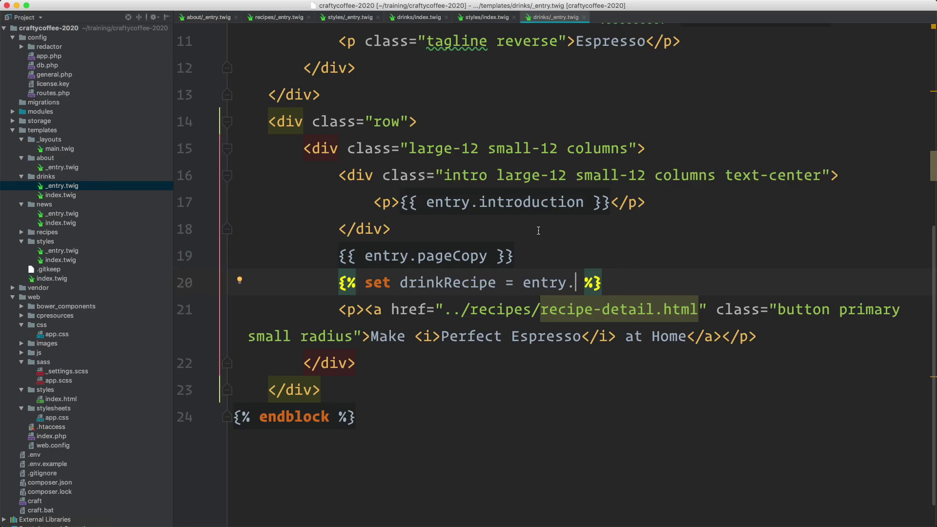
Finish line 20 with drinkRecipe.one() and point the button href to {{ drinkRecipe.url }}.
type("drinkRecipe")
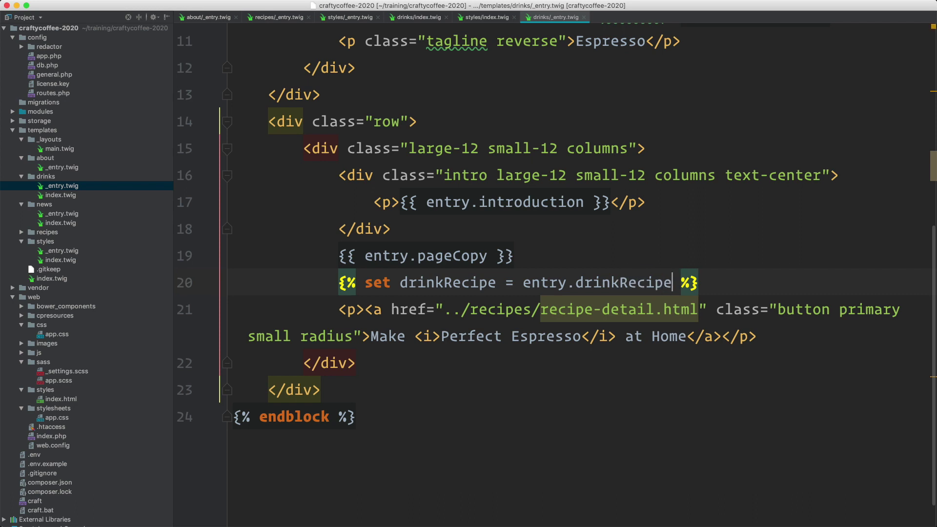
type(".one()")
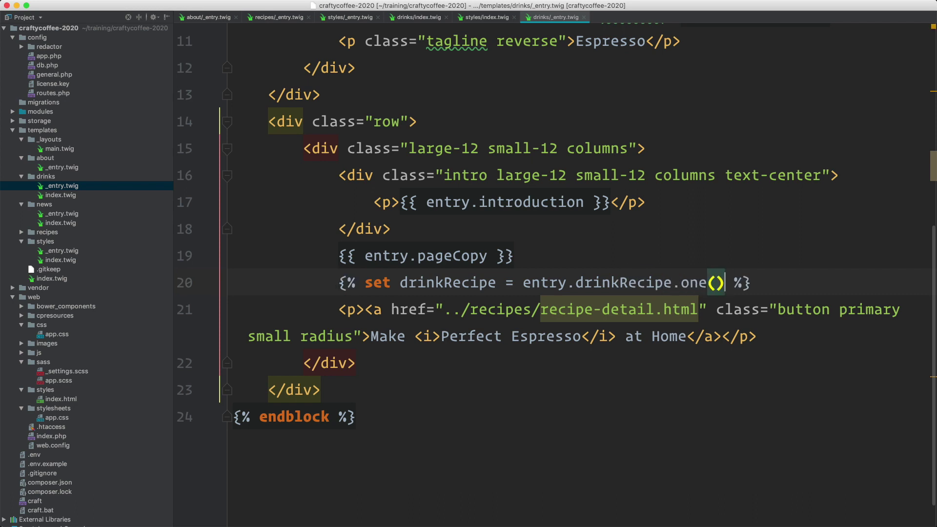
double_click(446, 282)
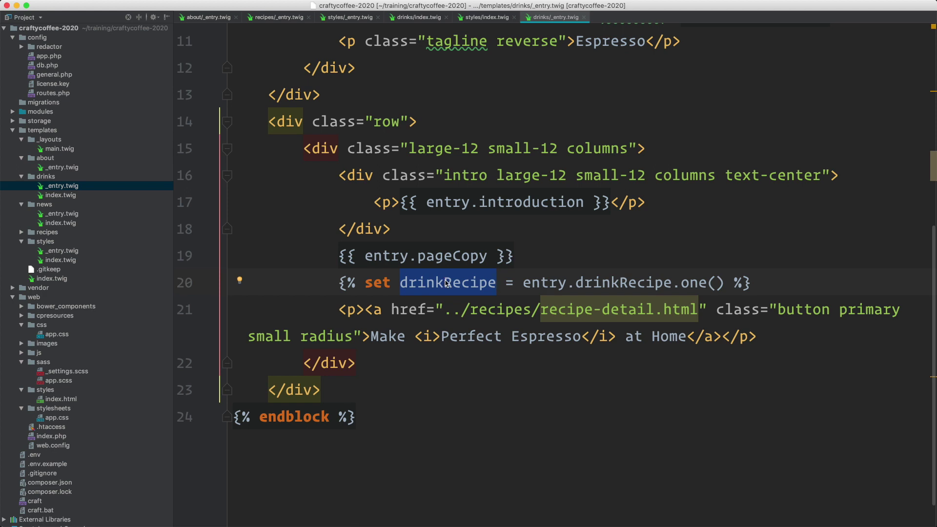
left_click_drag(725, 282, 444, 315)
left_click(719, 285)
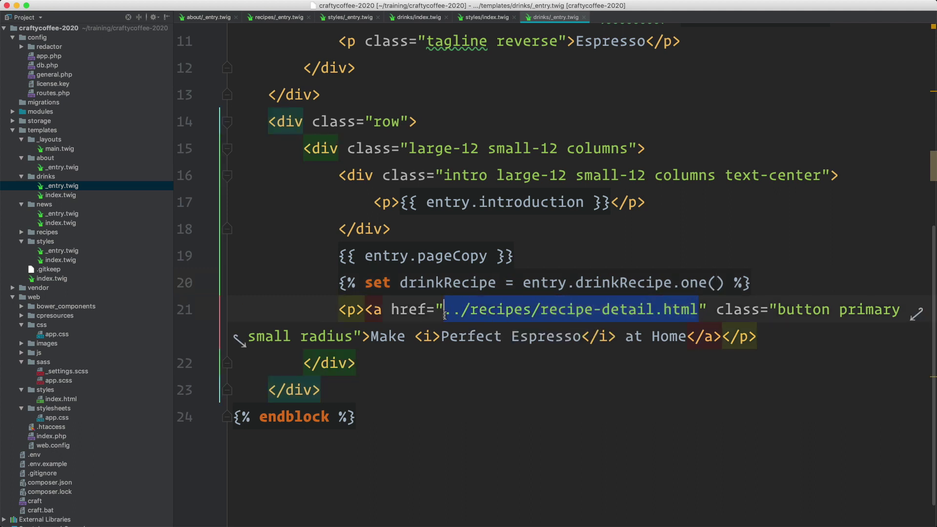
type("{{ drink")
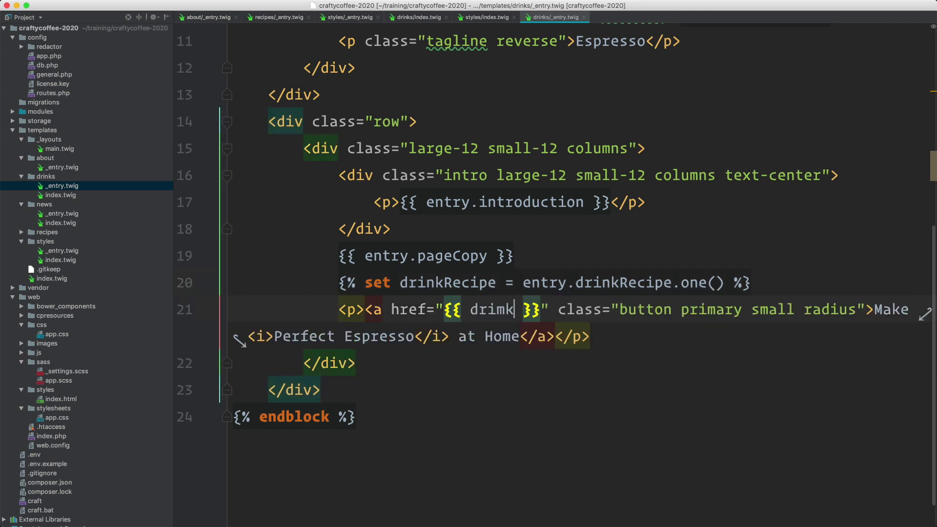
type("Recipe.")
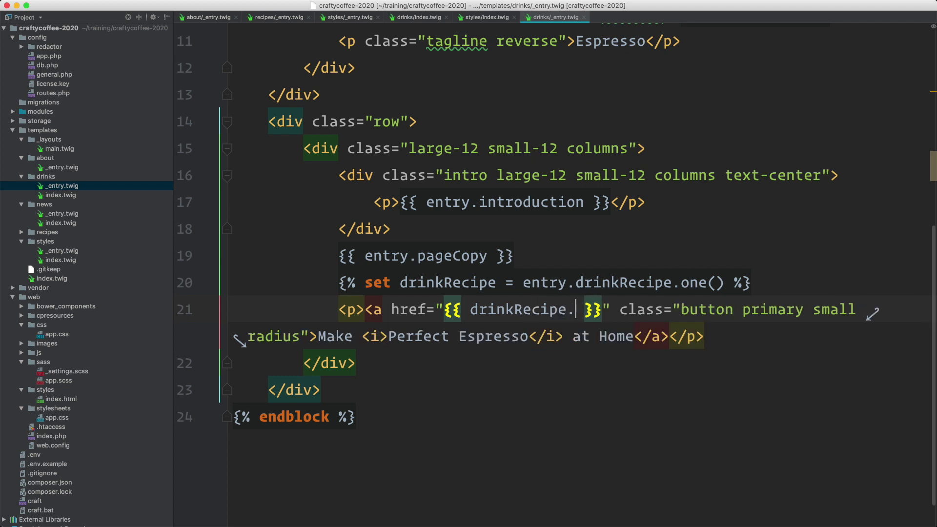
type("url")
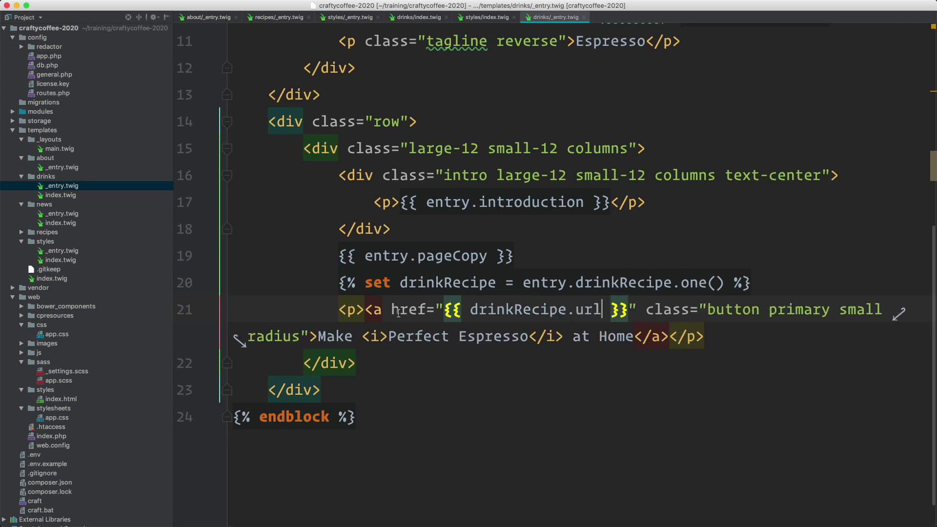
Replace the hardcoded Perfect Espresso link text with {{ entry.title }}.
left_click(435, 283)
left_click_drag(522, 283, 727, 283)
left_click_drag(528, 337, 395, 337)
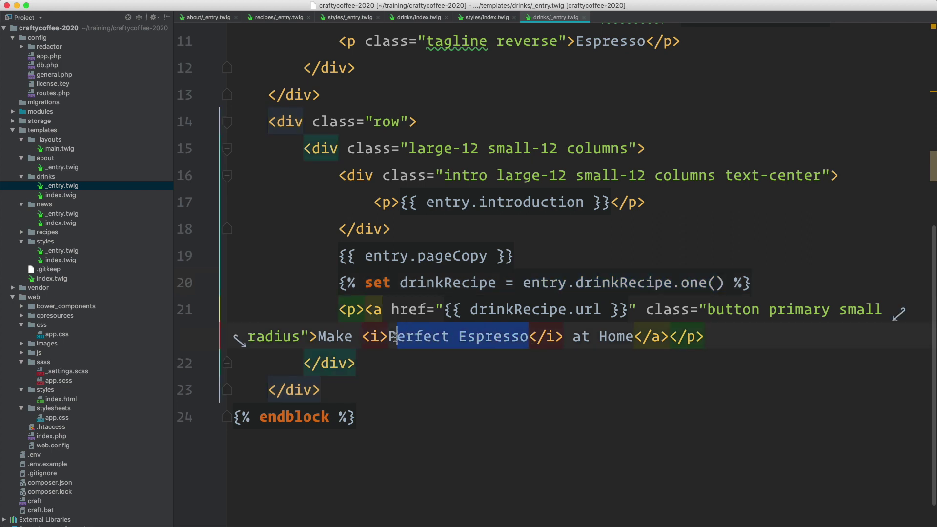
left_click_drag(394, 338, 389, 339)
key("BackSpace")
type("{{ entry.ti")
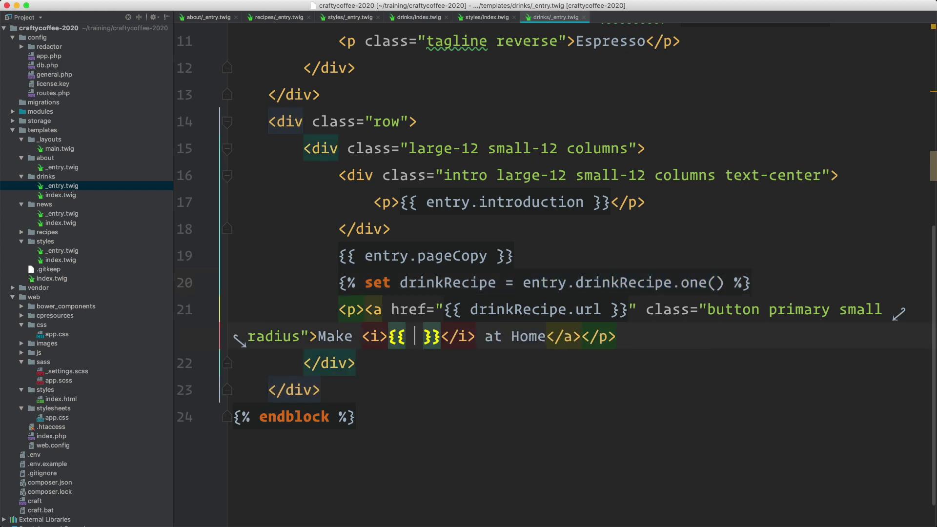
type("tle")
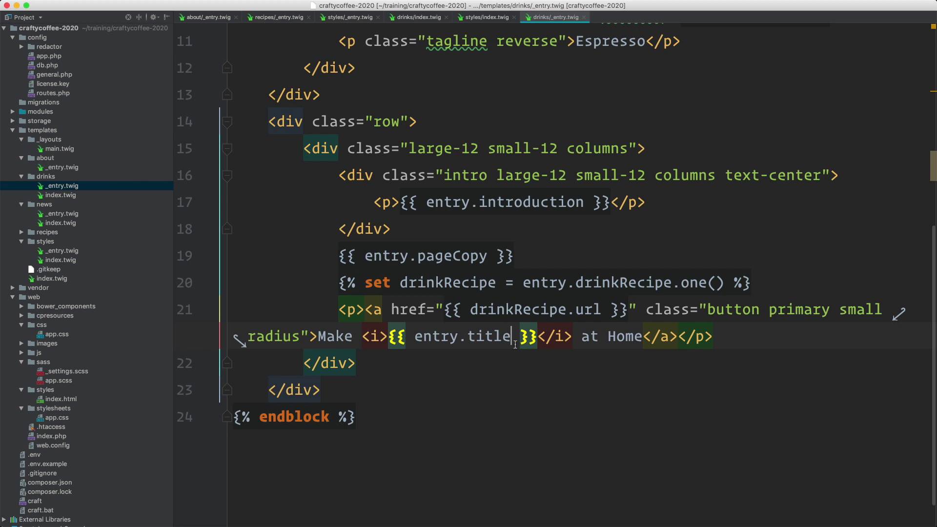
left_click(462, 366)
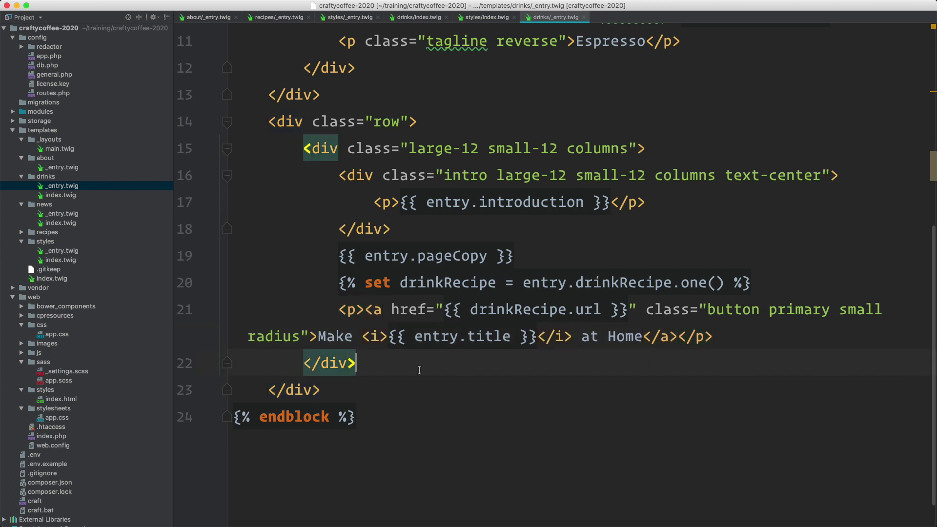
Reload the Perfect Espresso drink page and follow its Make at Home link to the recipe.
key("super+Tab")
key("ctrl+Tab")
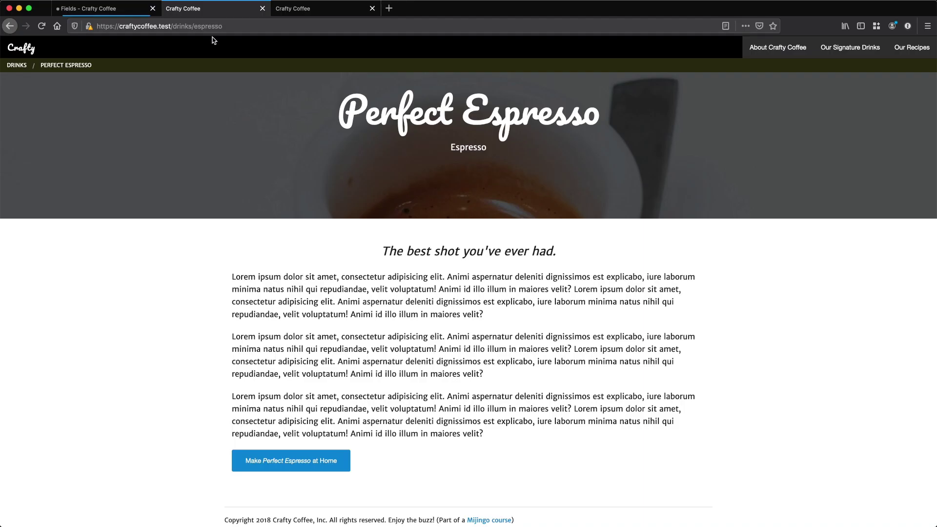
key("super+r")
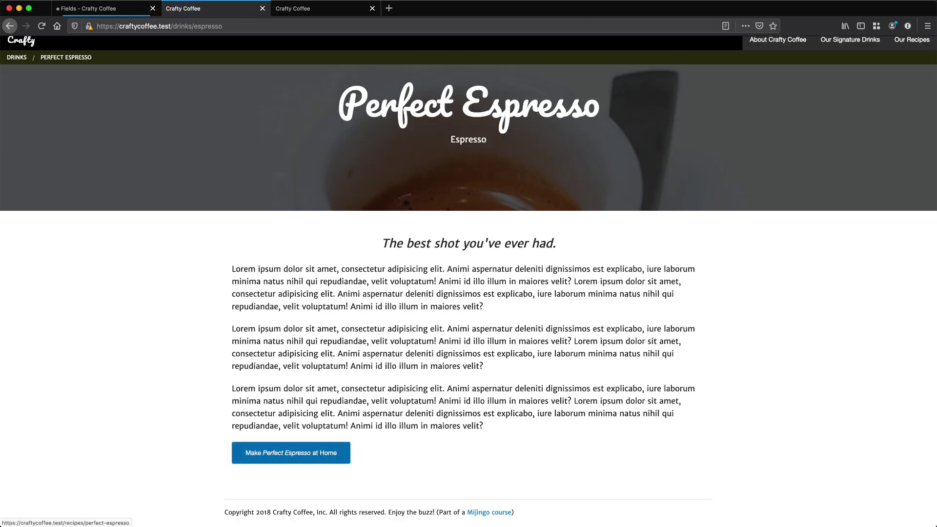
left_click(316, 454)
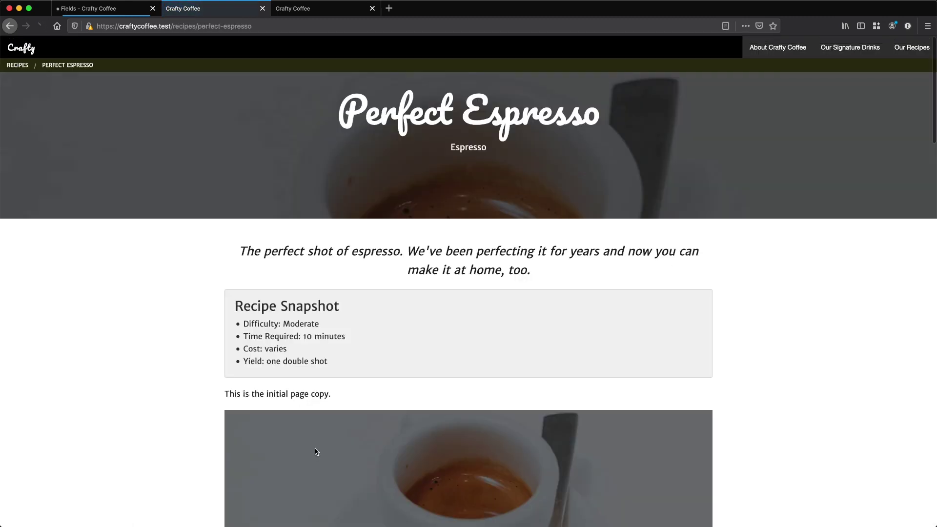
scroll(361, 258, "down", 10)
scroll(362, 258, "down", 10)
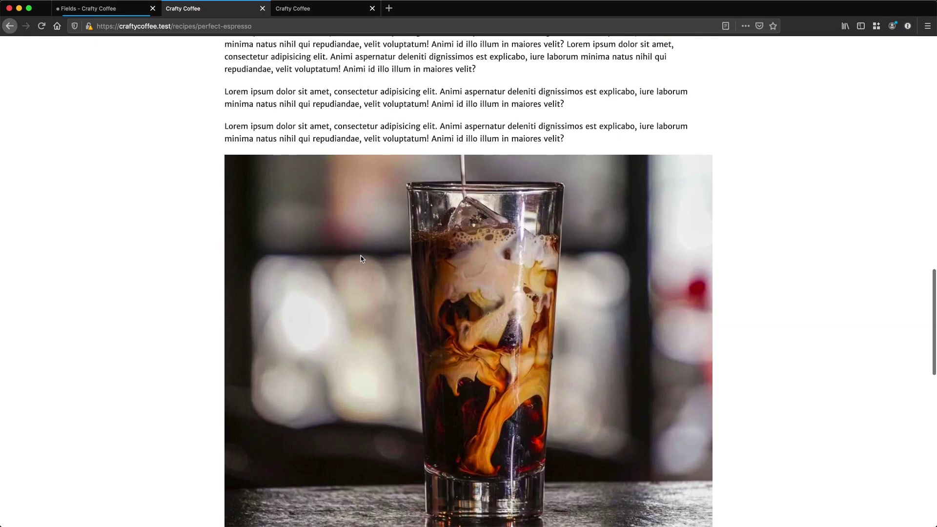
scroll(361, 258, "up", 20)
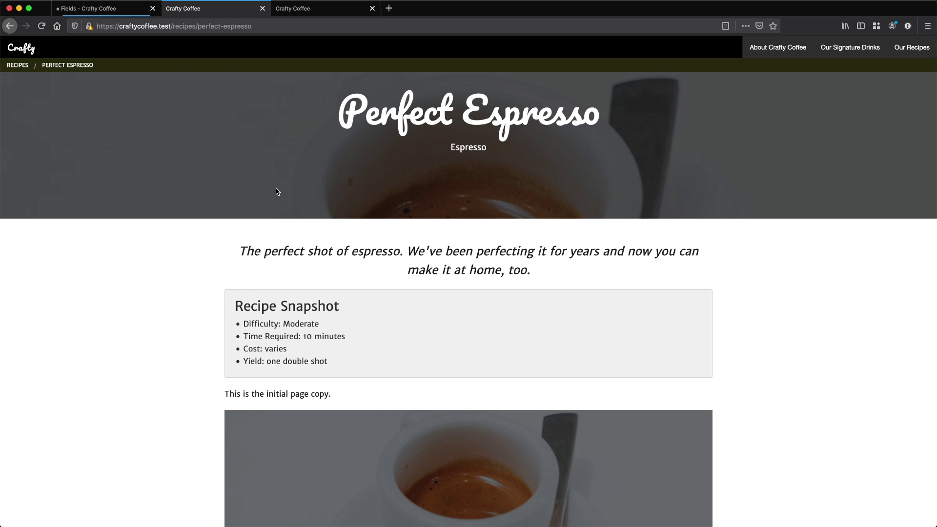
Check the drinkRecipe Entries field in Craft settings, then return to the recipe page.
left_click(96, 16)
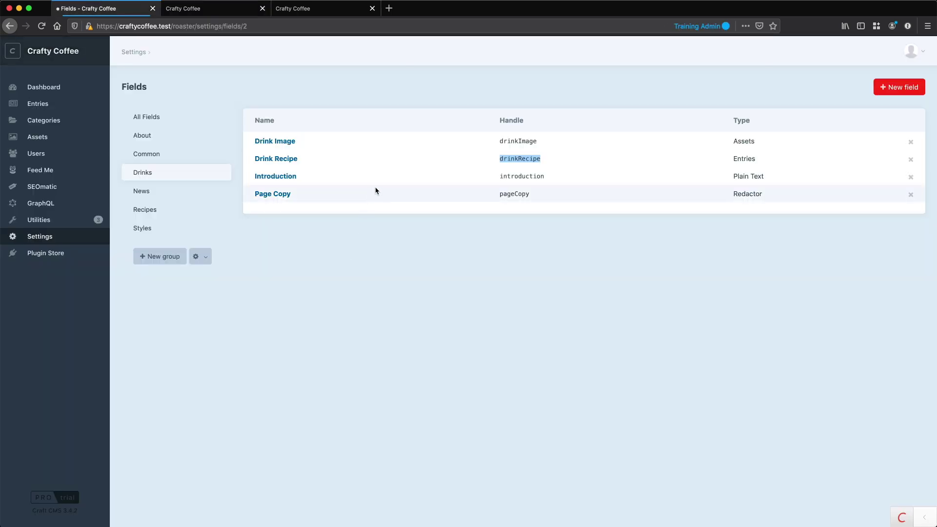
left_click(390, 192)
double_click(521, 159)
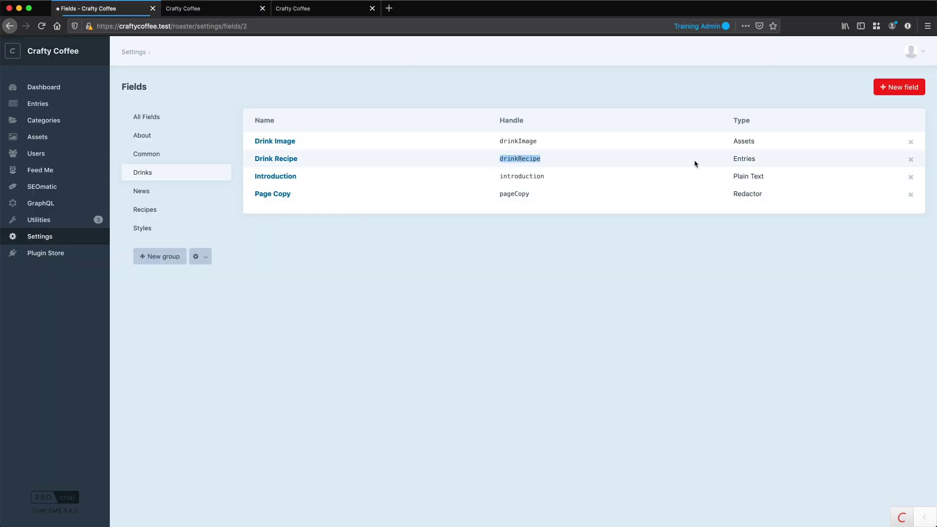
left_click(717, 164)
double_click(745, 158)
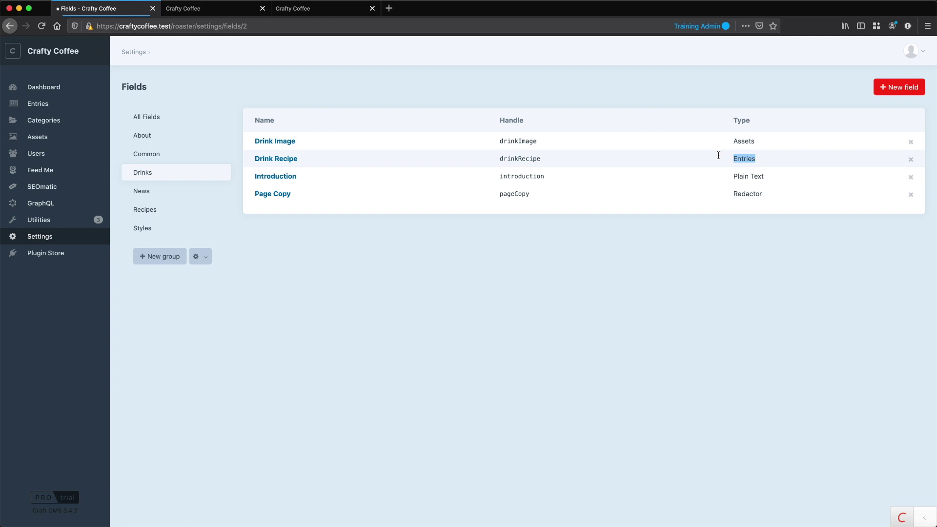
left_click(237, 9)
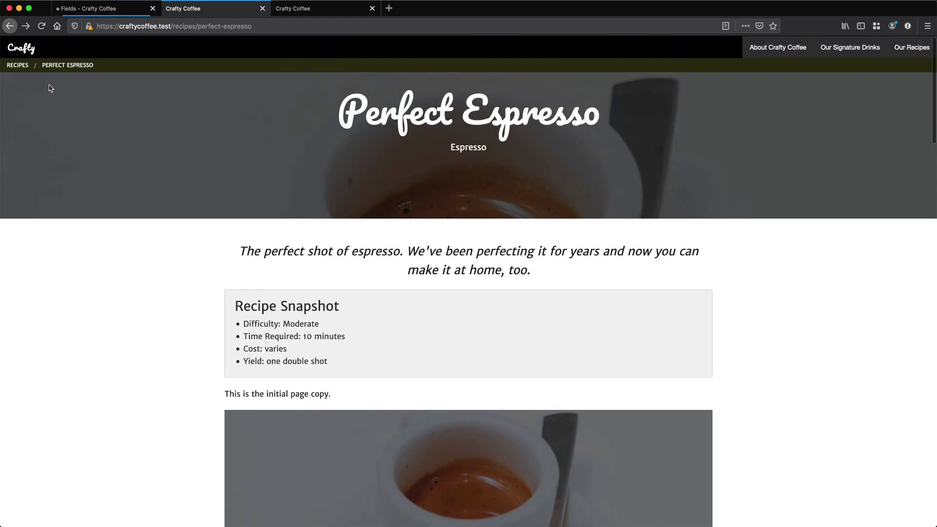
Go to the Crafty Coffee homepage and open the Iced Americano drink card.
left_click(21, 48)
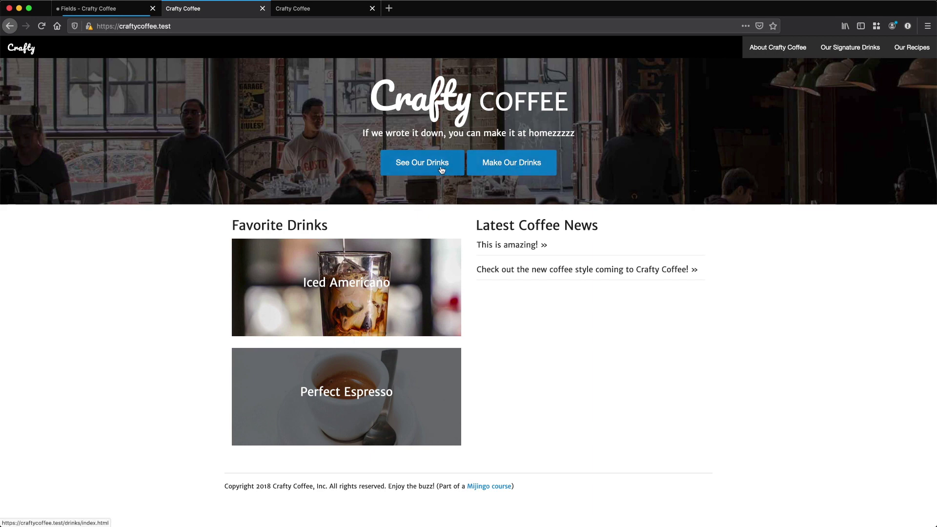
left_click(340, 284)
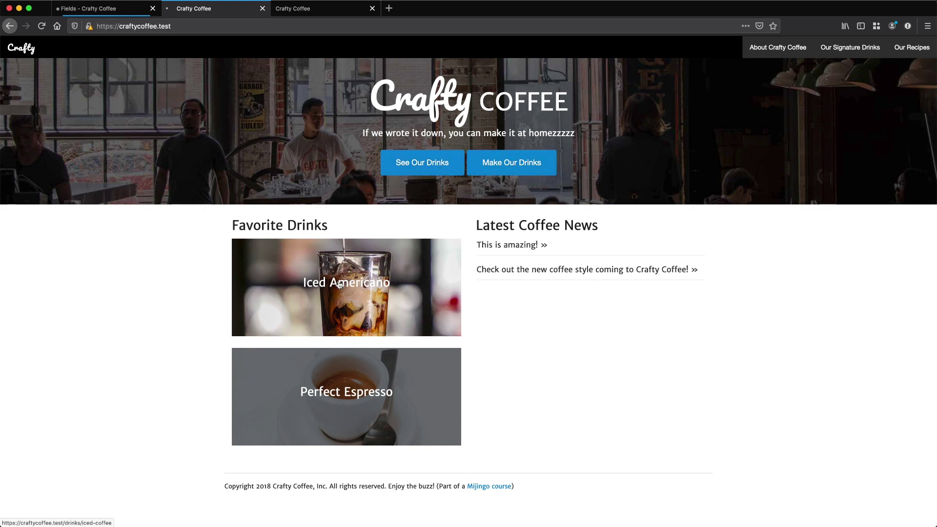